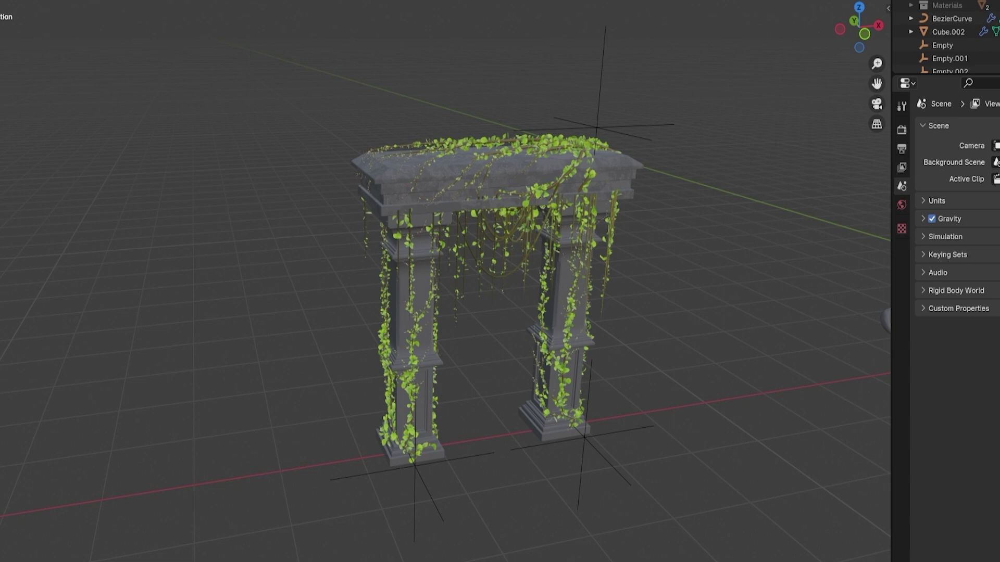
Inspect the vine-covered stone arch from several angles and distances
{"action": "scroll", "coordinate": [640, 271], "scroll_direction": "up", "scroll_amount": 6}
{"action": "scroll", "coordinate": [617, 157], "scroll_direction": "down", "scroll_amount": 4}
{"action": "middle_click_drag", "start_coordinate": [692, 261], "coordinate": [569, 158], "text": "shift"}
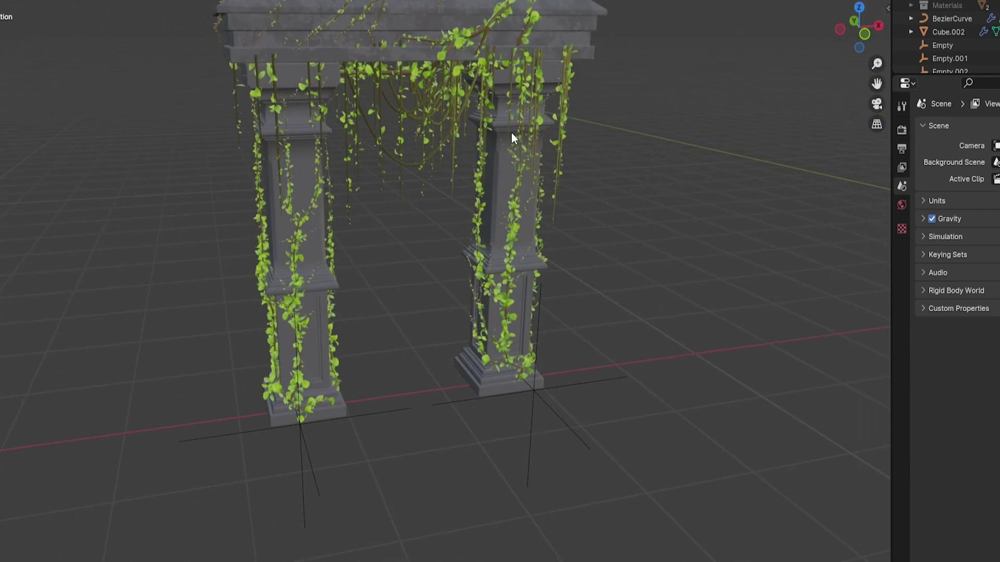
{"action": "scroll", "coordinate": [487, 130], "scroll_direction": "down", "scroll_amount": 2}
{"action": "scroll", "coordinate": [486, 168], "scroll_direction": "down", "scroll_amount": 3}
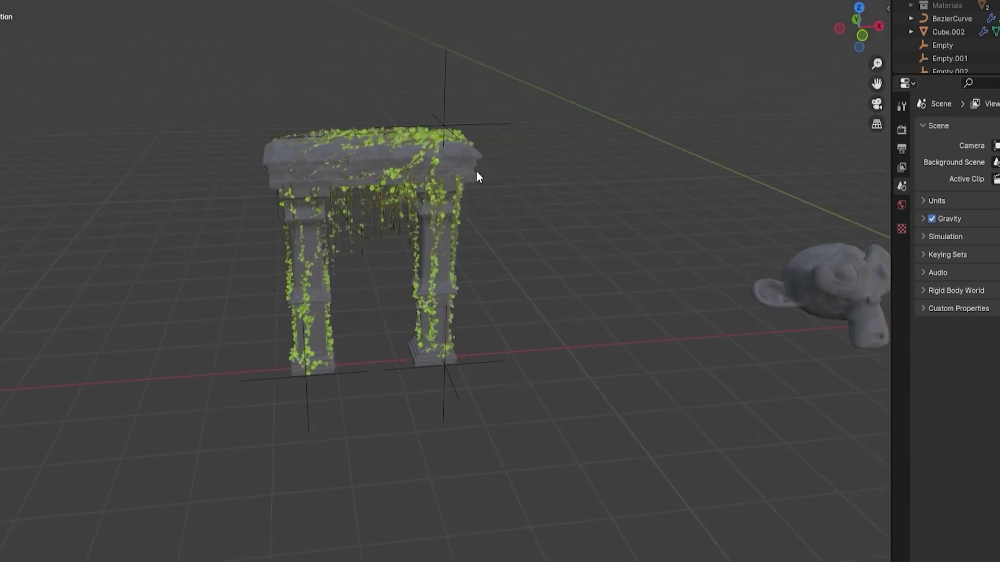
{"action": "middle_click_drag", "start_coordinate": [486, 168], "coordinate": [376, 176]}
{"action": "scroll", "coordinate": [286, 170], "scroll_direction": "up", "scroll_amount": 5}
{"action": "scroll", "coordinate": [285, 170], "scroll_direction": "down", "scroll_amount": 4}
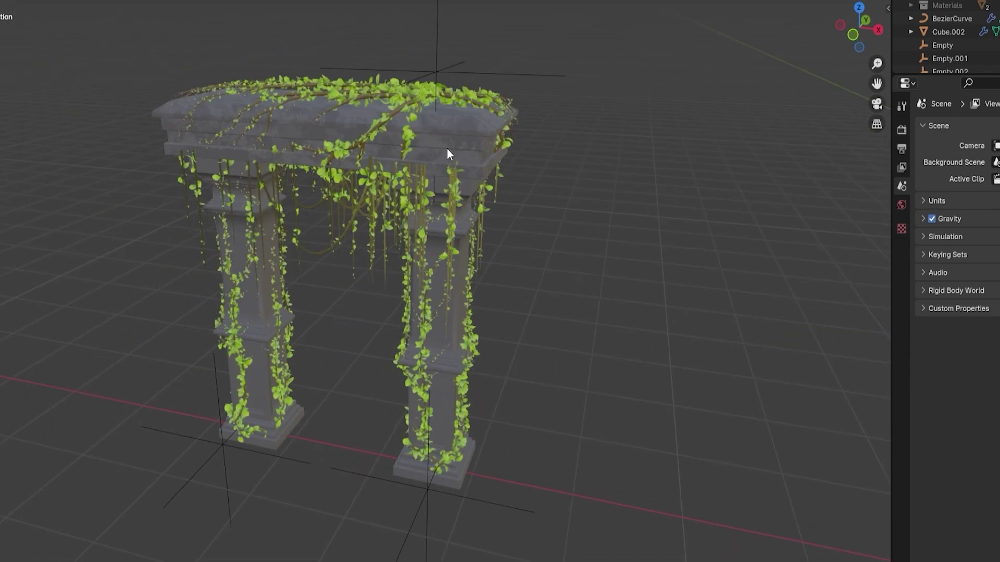
{"action": "mouse_move", "coordinate": [445, 148]}
{"action": "middle_mouse_down"}
{"action": "mouse_move", "coordinate": [398, 186]}
{"action": "mouse_move", "coordinate": [576, 160]}
{"action": "mouse_move", "coordinate": [439, 141]}
{"action": "middle_mouse_up"}
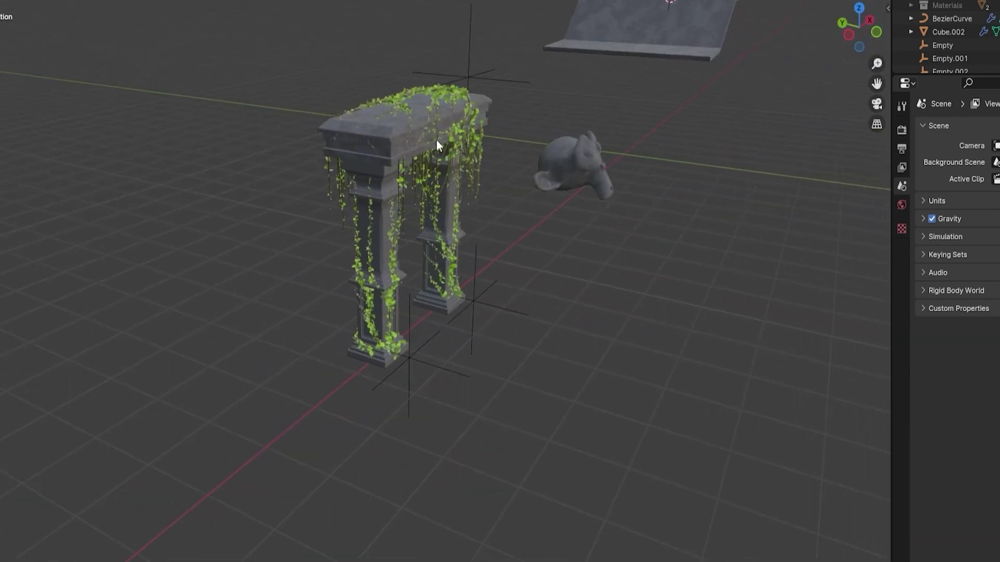
{"action": "scroll", "coordinate": [435, 139], "scroll_direction": "up", "scroll_amount": 2}
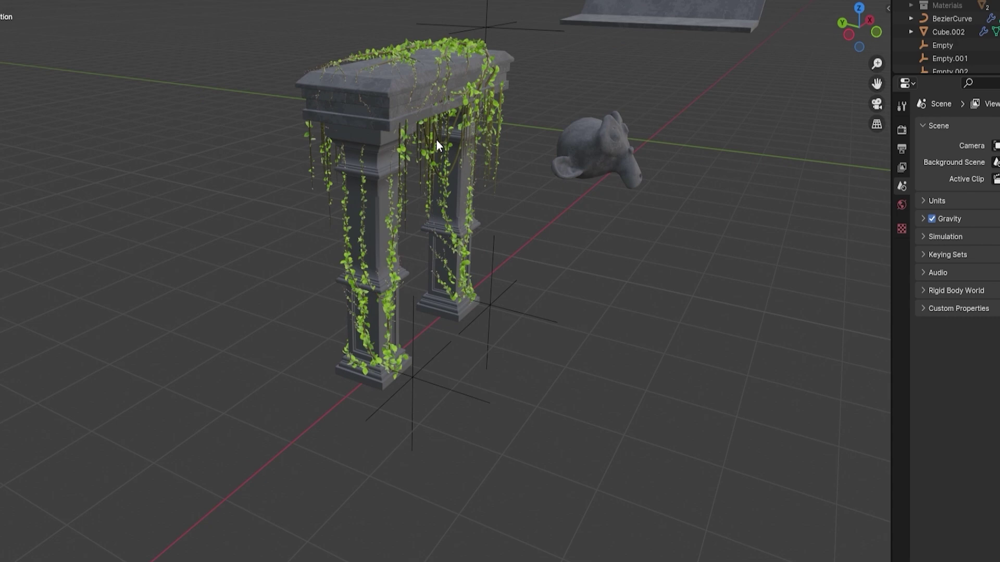
{"action": "scroll", "coordinate": [436, 139], "scroll_direction": "down", "scroll_amount": 3}
{"action": "middle_click_drag", "start_coordinate": [436, 139], "coordinate": [245, 224]}
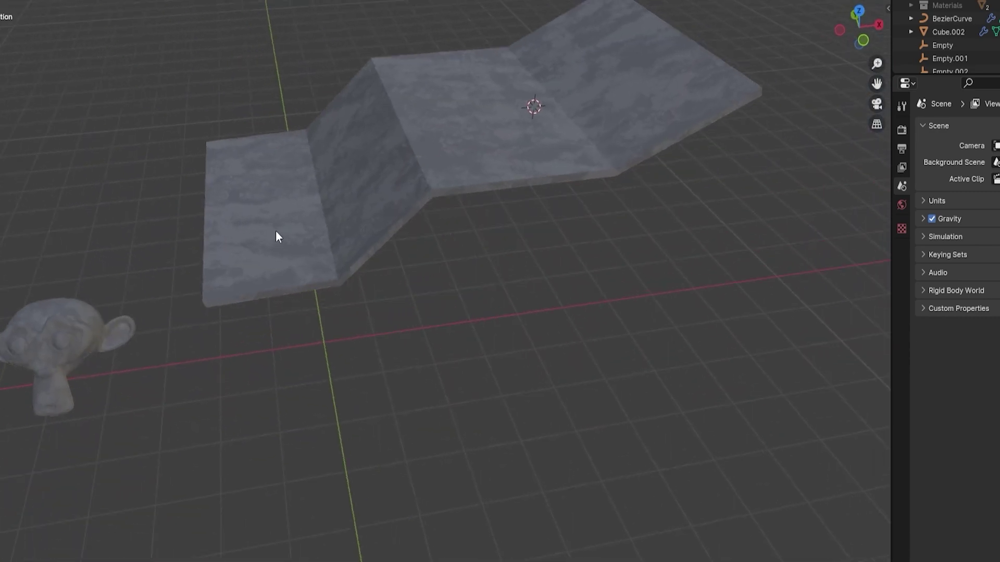
Apply all transforms to the stepped stone plane and recentre its origin, clearing its empty Geometry Nodes modifier
{"action": "left_click", "coordinate": [446, 154]}
{"action": "key", "text": "ctrl+a"}
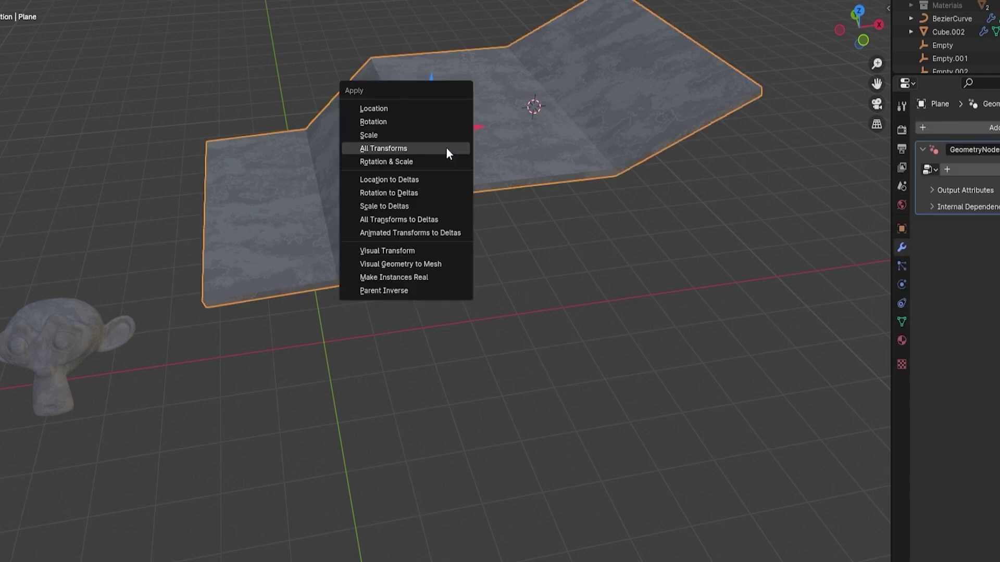
{"action": "left_click", "coordinate": [405, 149]}
{"action": "right_click", "coordinate": [413, 144]}
{"action": "mouse_move", "coordinate": [476, 161]}
{"action": "left_click", "coordinate": [593, 176]}
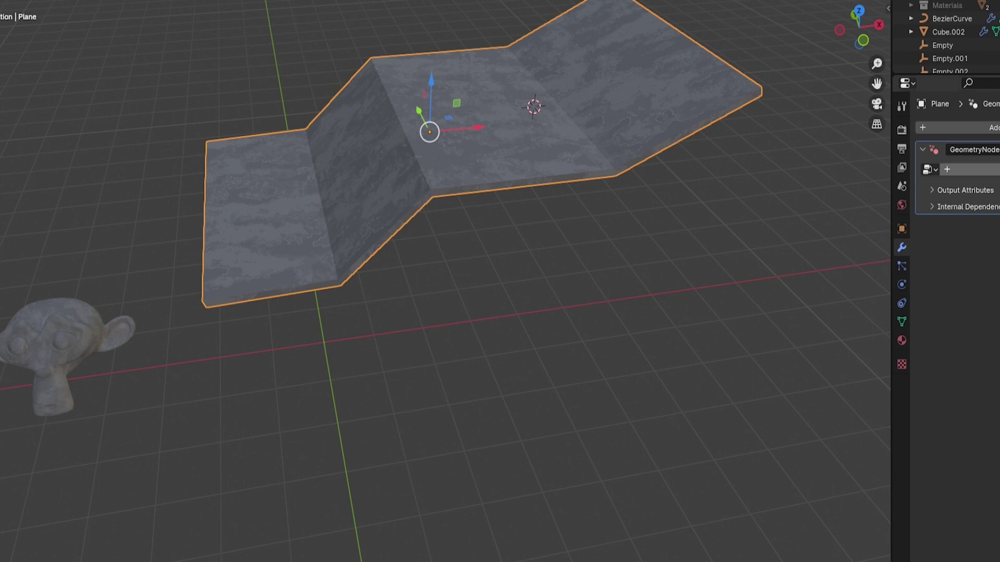
{"action": "key", "text": "ctrl+z"}
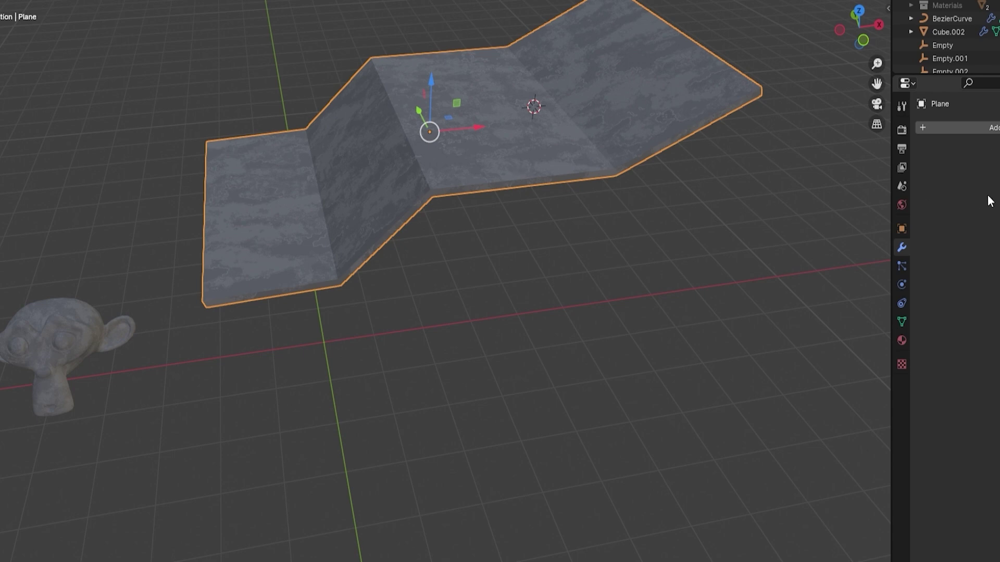
Add a Bezier curve at the 3D cursor on the stepped stone slab
{"action": "key", "text": "shift+a"}
{"action": "mouse_move", "coordinate": [545, 163]}
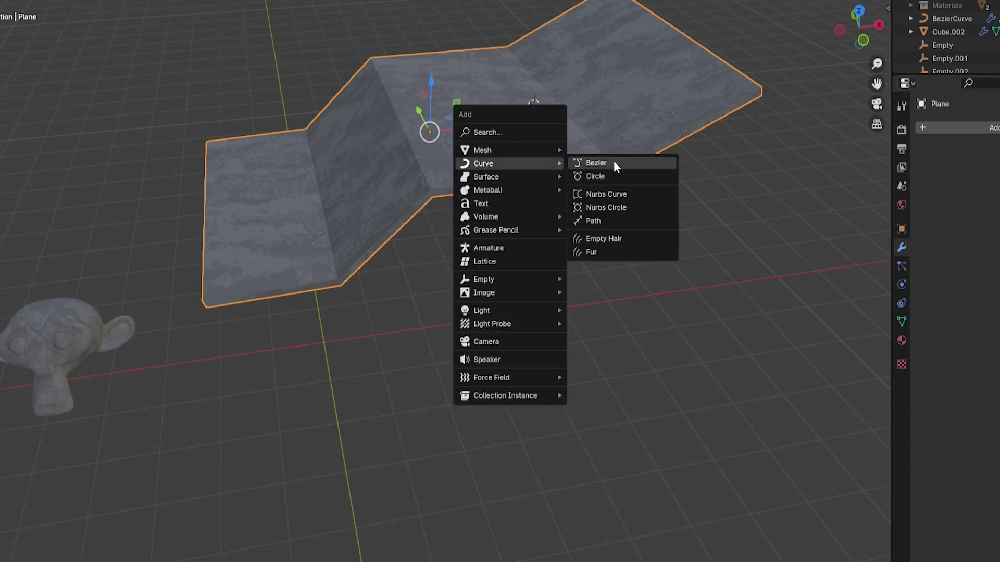
{"action": "left_click", "coordinate": [611, 163]}
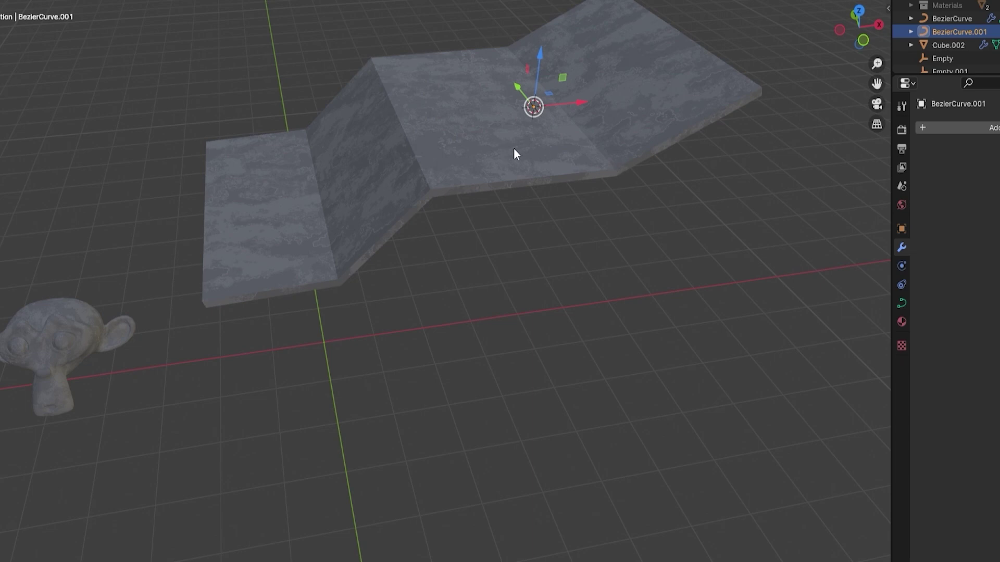
Delete all default vertices of the new Bezier curve in Edit Mode
{"action": "scroll", "coordinate": [518, 151], "scroll_direction": "down", "scroll_amount": 5}
{"action": "middle_click_drag", "start_coordinate": [543, 178], "coordinate": [484, 176]}
{"action": "key", "text": "Tab"}
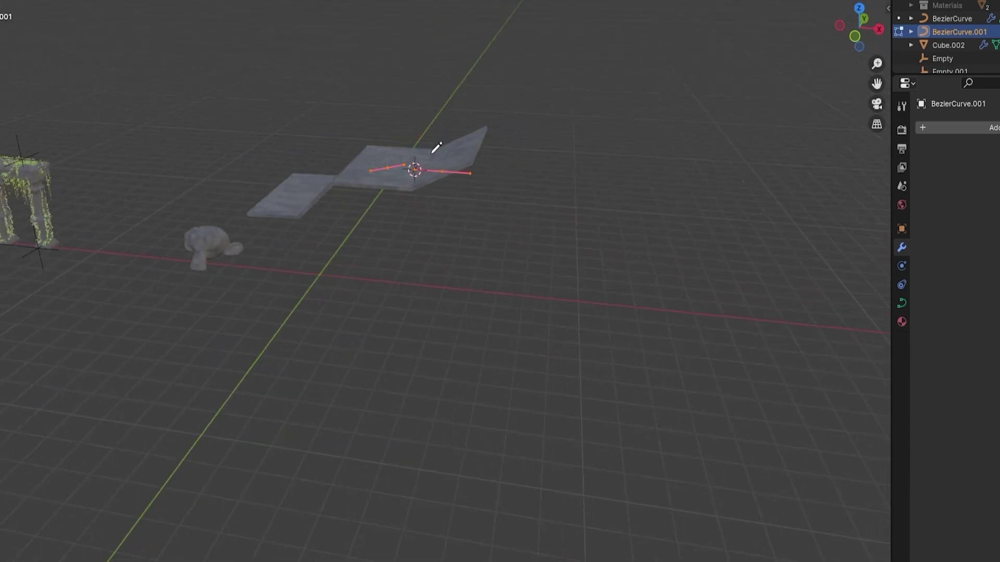
{"action": "scroll", "coordinate": [440, 174], "scroll_direction": "up", "scroll_amount": 3}
{"action": "middle_click_drag", "start_coordinate": [426, 158], "coordinate": [491, 166]}
{"action": "middle_click_drag", "start_coordinate": [491, 166], "coordinate": [494, 202], "text": "shift"}
{"action": "key", "text": "x"}
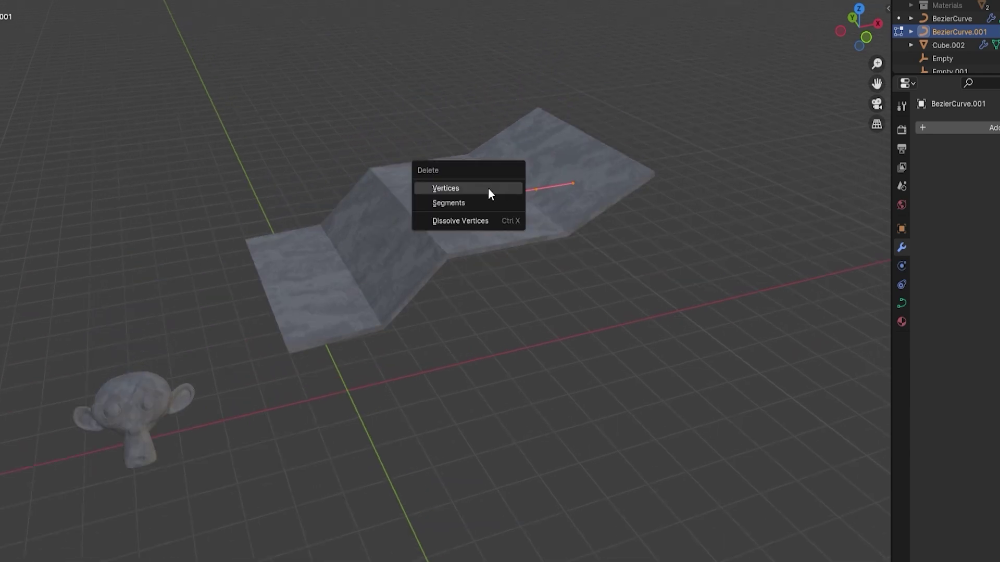
{"action": "left_click", "coordinate": [489, 192]}
Draw a freehand curve over the slab's top surface, following its front edge across all four sections
{"action": "middle_click_drag", "start_coordinate": [473, 189], "coordinate": [306, 223]}
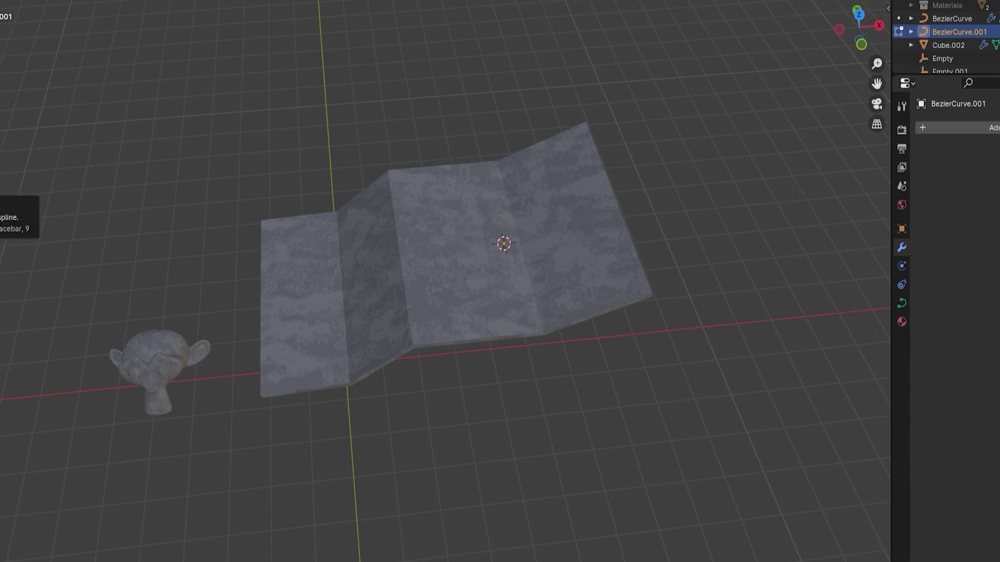
{"action": "mouse_move", "coordinate": [277, 372]}
{"action": "left_mouse_down"}
{"action": "mouse_move", "coordinate": [391, 328]}
{"action": "mouse_move", "coordinate": [487, 315]}
{"action": "mouse_move", "coordinate": [655, 262]}
{"action": "left_mouse_up"}
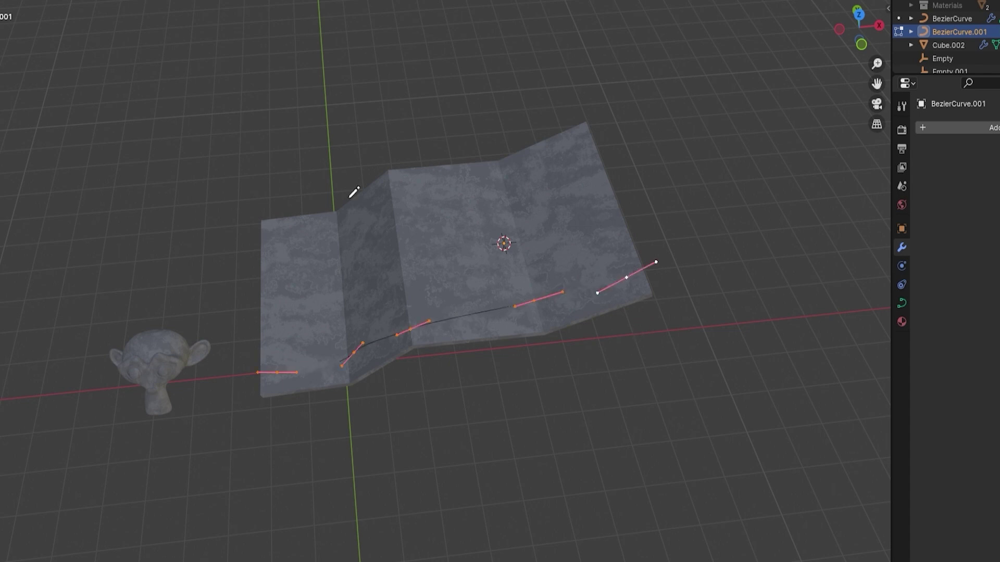
{"action": "middle_click_drag", "start_coordinate": [525, 286], "coordinate": [531, 222]}
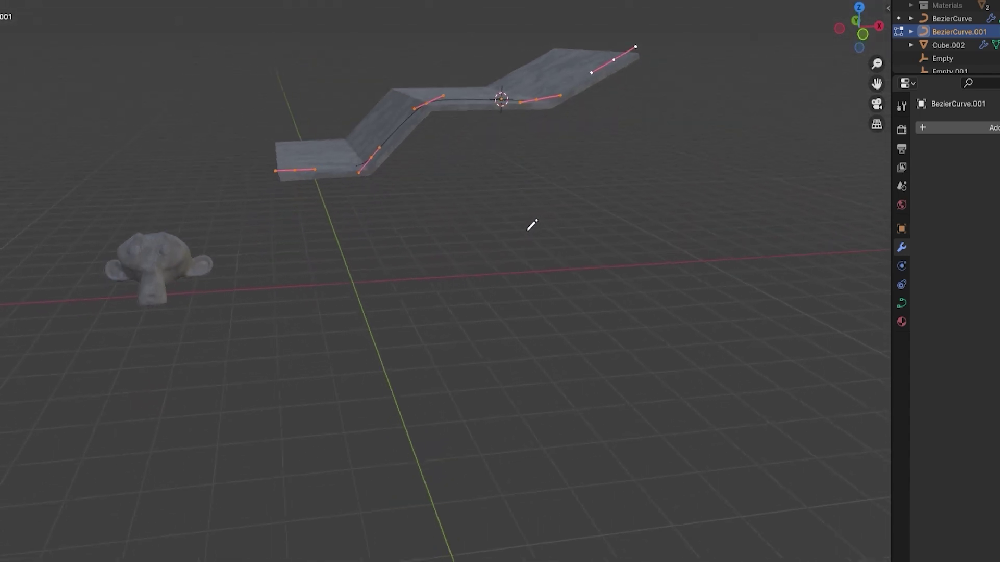
{"action": "middle_click_drag", "start_coordinate": [581, 134], "coordinate": [610, 138], "text": "shift"}
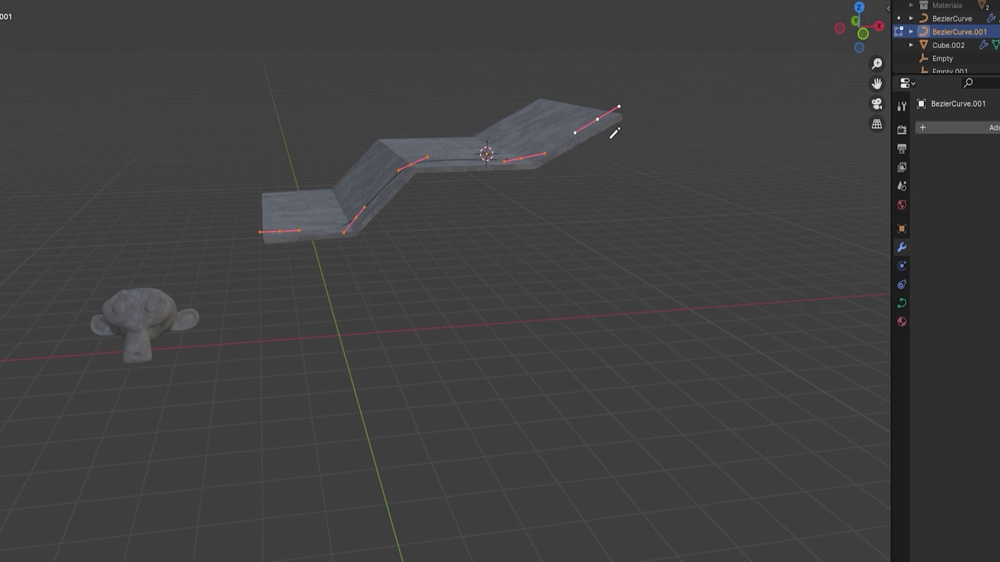
Give the curve object a Geometry Nodes modifier that uses the VineCurves node group
{"action": "key", "text": "Tab"}
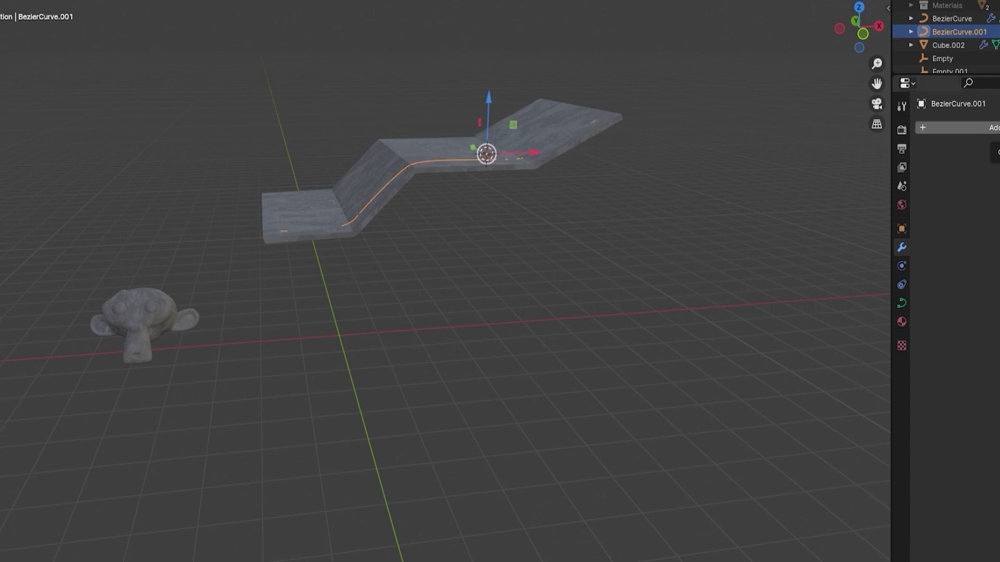
{"action": "left_click", "coordinate": [960, 128]}
{"action": "left_click", "coordinate": [961, 128]}
{"action": "left_click", "coordinate": [929, 169]}
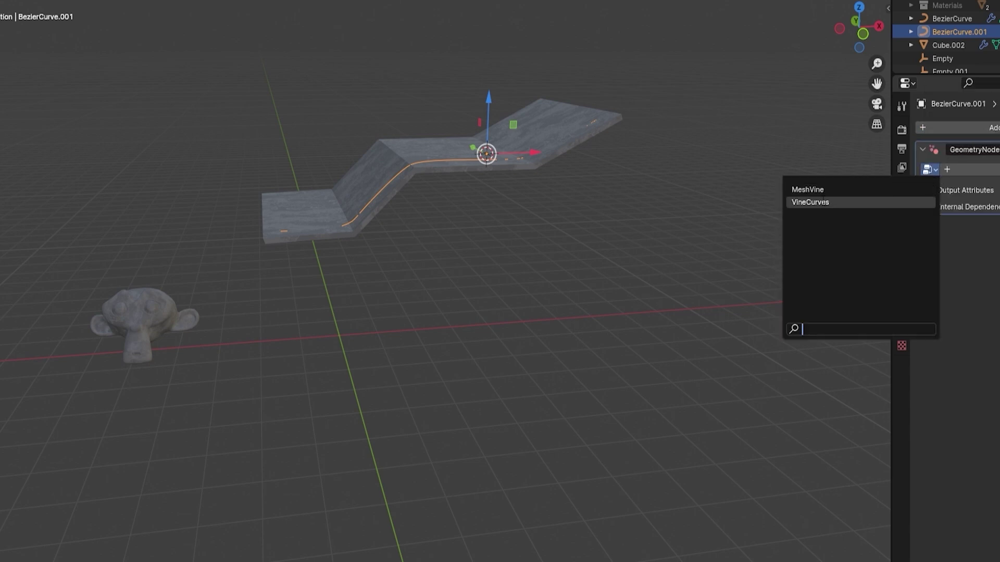
{"action": "left_click", "coordinate": [822, 202]}
{"action": "scroll", "coordinate": [503, 237], "scroll_direction": "up", "scroll_amount": 3}
{"action": "scroll", "coordinate": [554, 205], "scroll_direction": "down", "scroll_amount": 3}
{"action": "middle_click_drag", "start_coordinate": [654, 170], "coordinate": [508, 119]}
{"action": "left_click", "coordinate": [597, 176]}
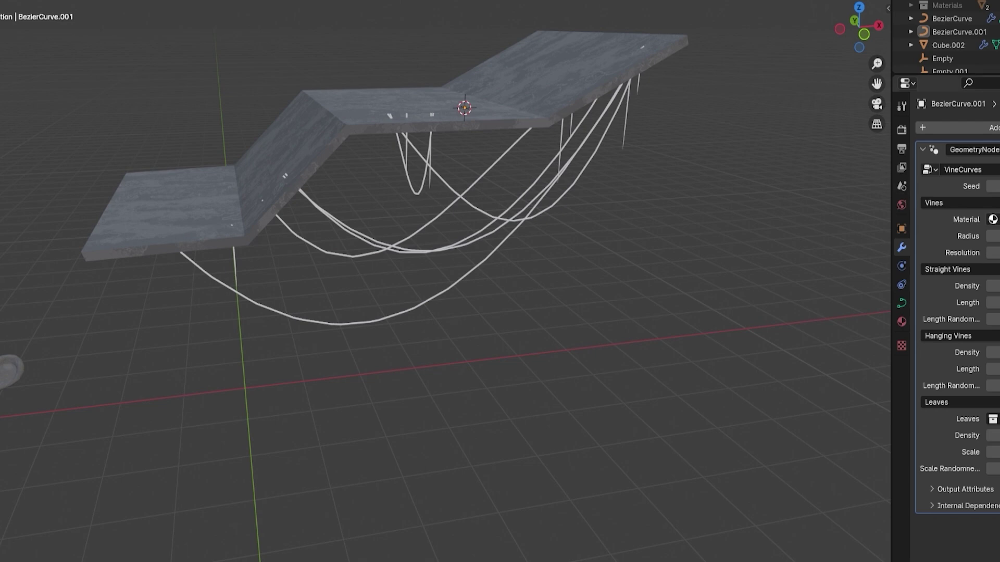
Assign the first olive-green vine material in the list to the generated vines
{"action": "left_click", "coordinate": [994, 220]}
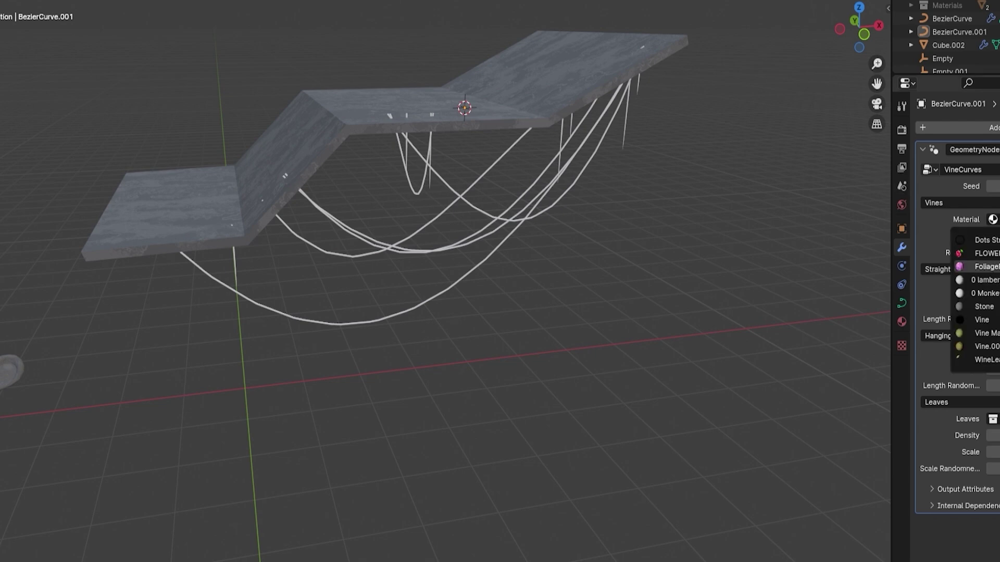
{"action": "left_click", "coordinate": [984, 332]}
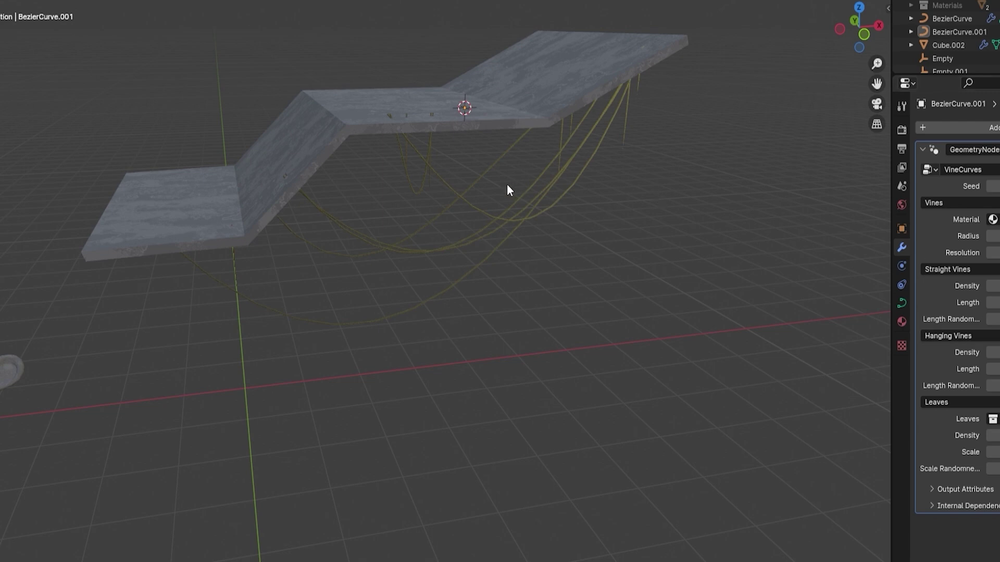
{"action": "scroll", "coordinate": [507, 185], "scroll_direction": "up", "scroll_amount": 4}
{"action": "scroll", "coordinate": [542, 124], "scroll_direction": "down", "scroll_amount": 3}
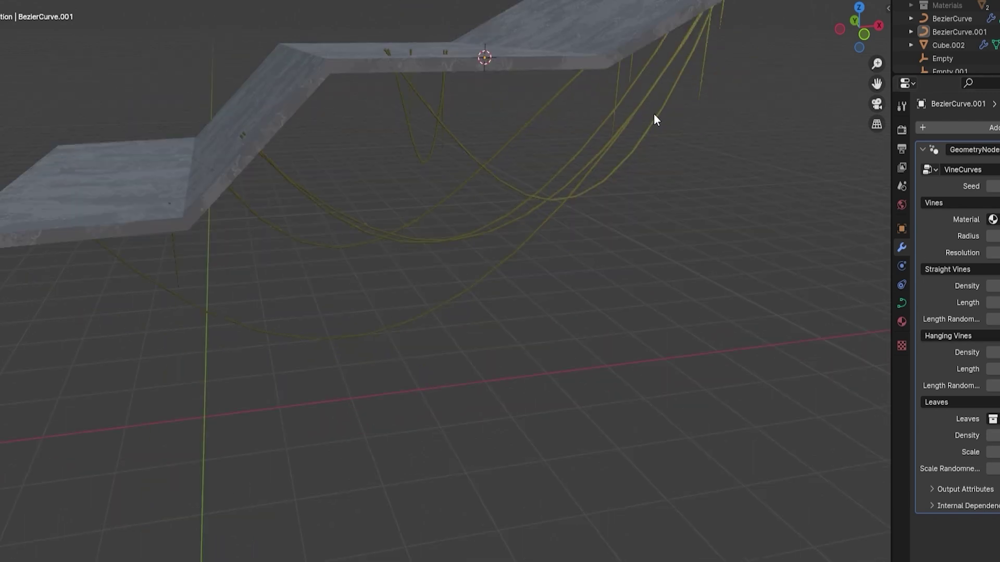
Set the vines' resolution to 128 and raise the straight vines' density
{"action": "left_click", "coordinate": [994, 253]}
{"action": "type", "text": "128"}
{"action": "key", "text": "Return"}
{"action": "left_click_drag", "start_coordinate": [992, 286], "coordinate": [999, 286]}
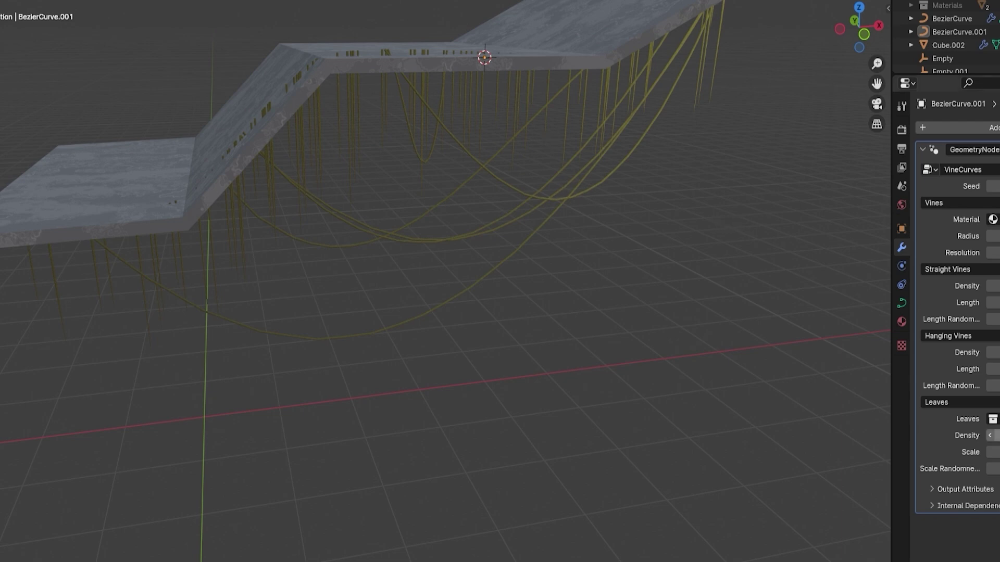
Use the first Leaves collection in the list for the vines' leaves and set the leaf density to 10
{"action": "left_click", "coordinate": [995, 420]}
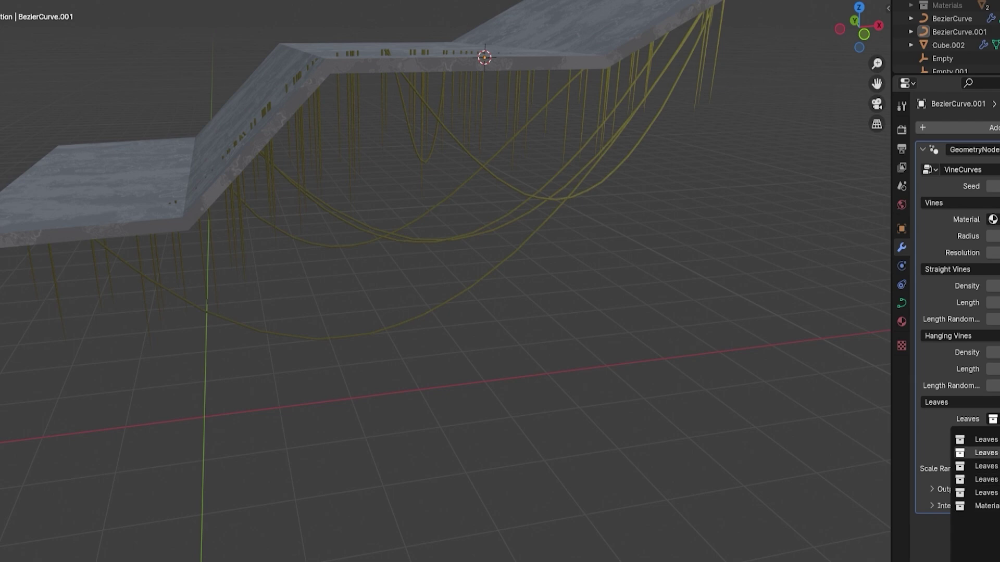
{"action": "left_click", "coordinate": [987, 440]}
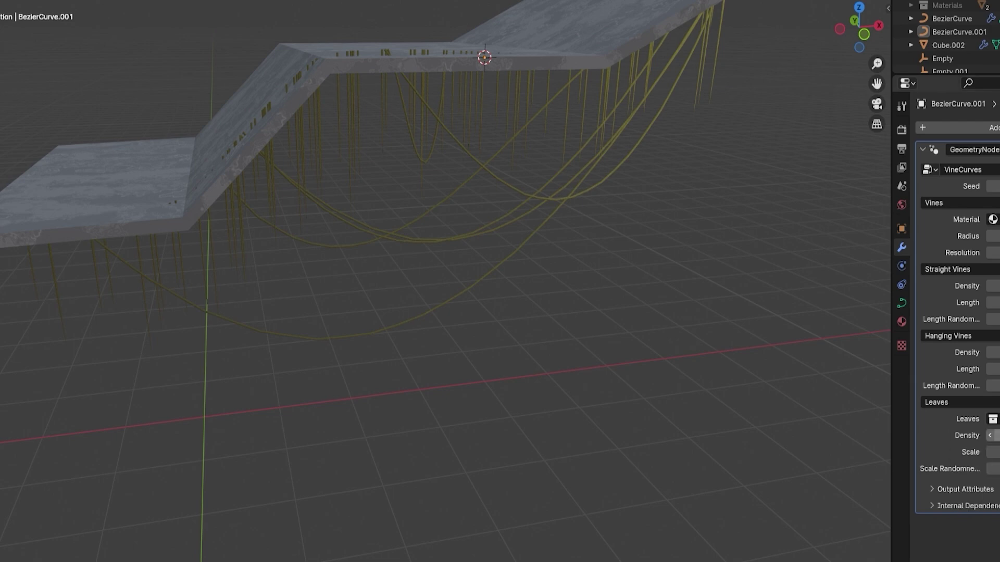
{"action": "type", "text": "10"}
{"action": "key", "text": "Return"}
{"action": "middle_click_drag", "start_coordinate": [654, 183], "coordinate": [492, 137]}
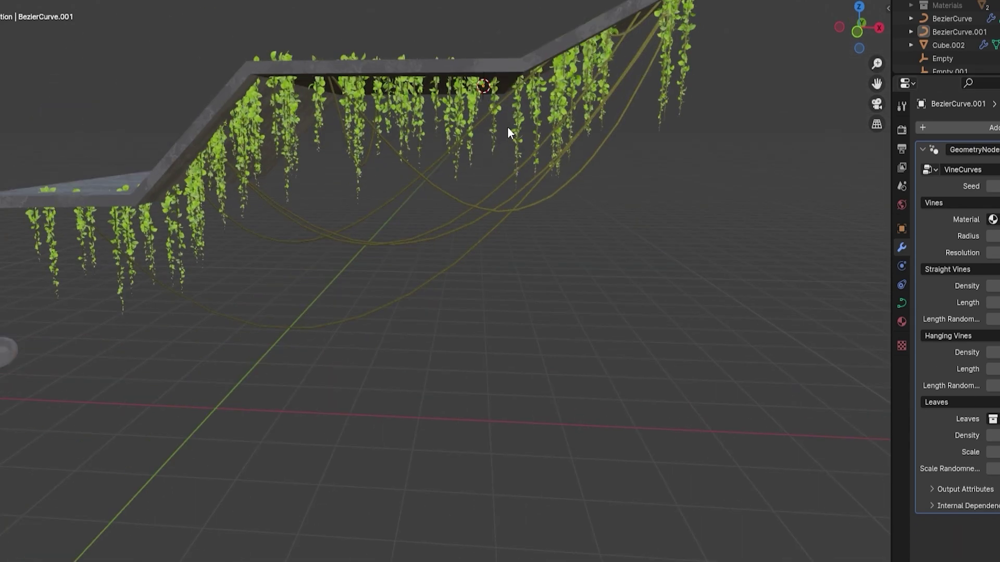
Set the hanging vines' length to 0.5 and their length randomness to 0.2
{"action": "left_click", "coordinate": [680, 96]}
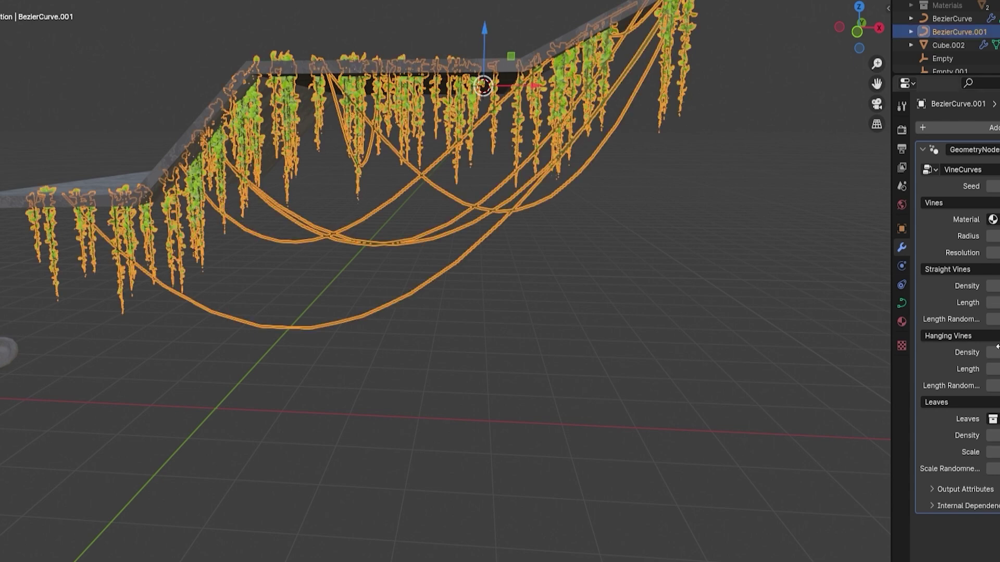
{"action": "left_click_drag", "start_coordinate": [992, 369], "coordinate": [992, 368]}
{"action": "left_click", "coordinate": [993, 369]}
{"action": "type", "text": "0.5"}
{"action": "key", "text": "Tab"}
{"action": "type", "text": "0.2"}
{"action": "key", "text": "Return"}
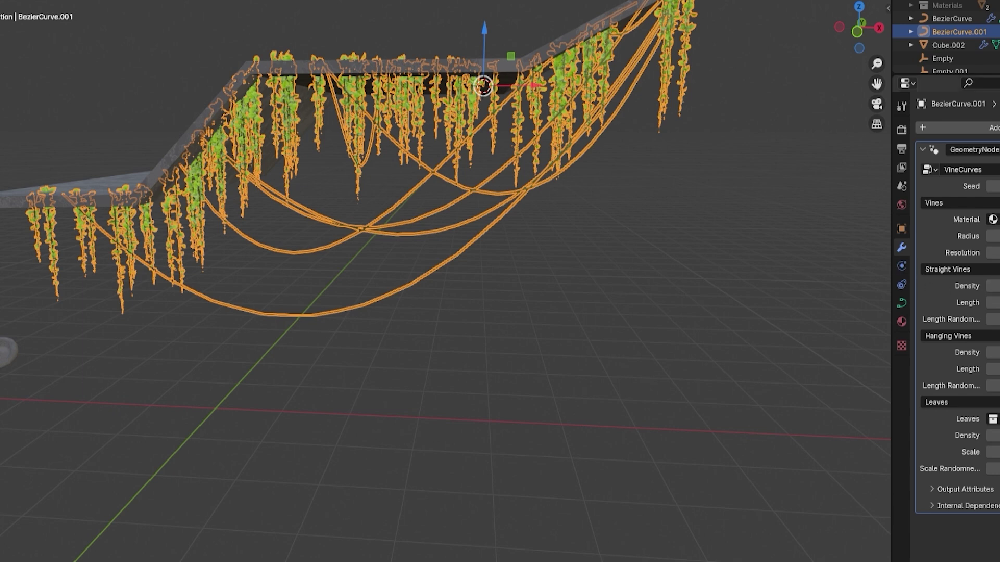
Set the straight vines' length to 2 and deselect the vine object to check the slab's foliage
{"action": "left_click", "coordinate": [992, 303]}
{"action": "type", "text": "2"}
{"action": "key", "text": "Return"}
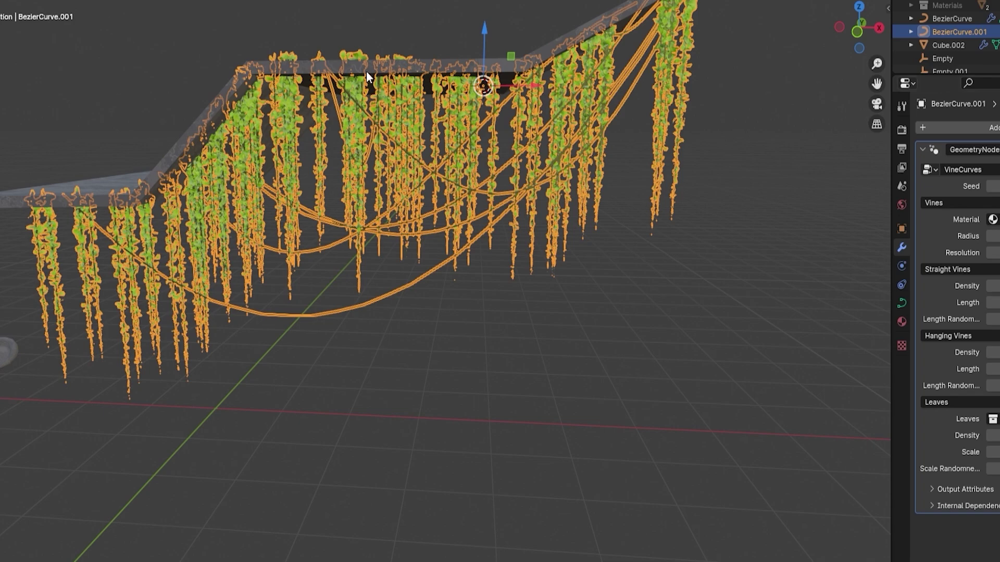
{"action": "middle_click_drag", "start_coordinate": [499, 169], "coordinate": [364, 113]}
{"action": "key", "text": "alt+a"}
{"action": "middle_click_drag", "start_coordinate": [469, 107], "coordinate": [154, 310]}
{"action": "middle_click_drag", "start_coordinate": [485, 186], "coordinate": [348, 192]}
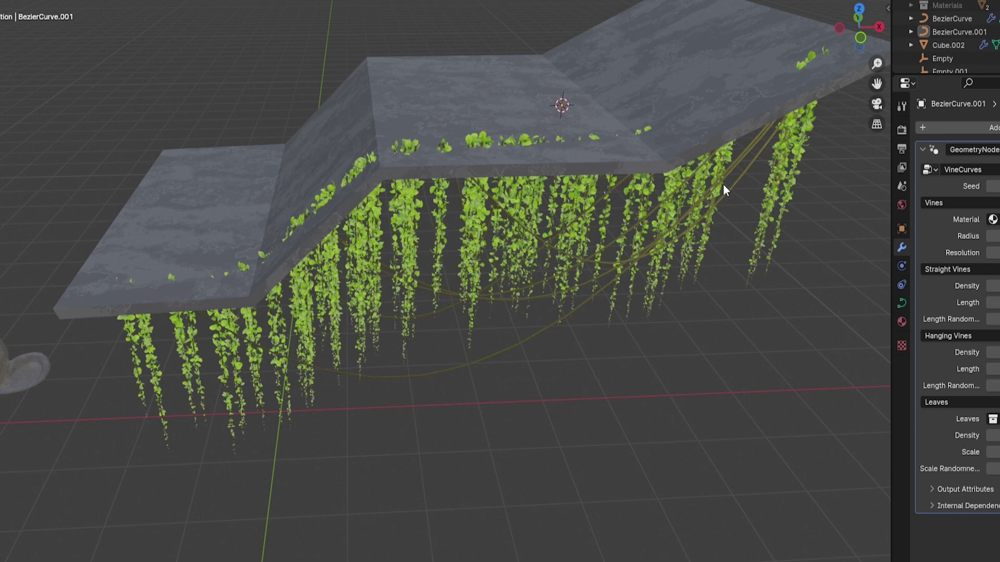
Delete all existing points of the vine curve in Edit Mode
{"action": "left_click", "coordinate": [549, 223]}
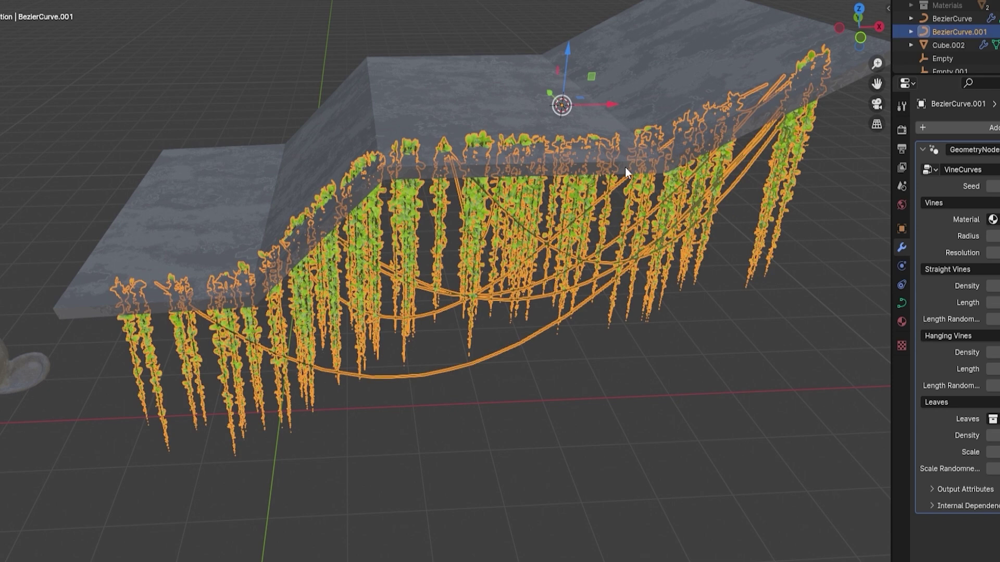
{"action": "key", "text": "Tab"}
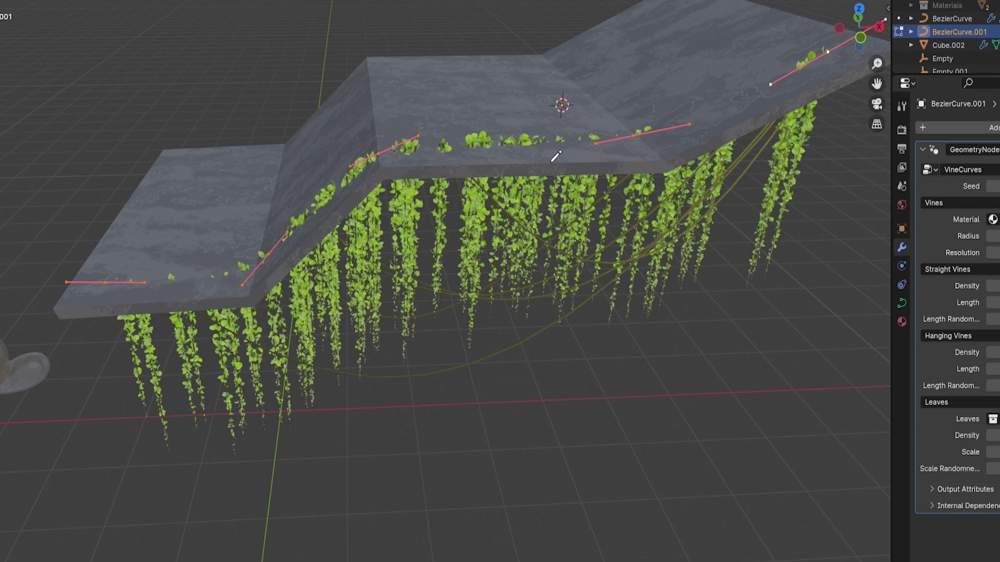
{"action": "key", "text": "x"}
{"action": "left_click", "coordinate": [533, 162]}
Draw a freehand curve from the bottom view along the slab's underside, close to its front edge and spanning all four sections
{"action": "middle_click_drag", "start_coordinate": [536, 290], "coordinate": [489, 195]}
{"action": "key", "text": "ctrl+KP_7"}
{"action": "left_click_drag", "start_coordinate": [250, 92], "coordinate": [650, 85]}
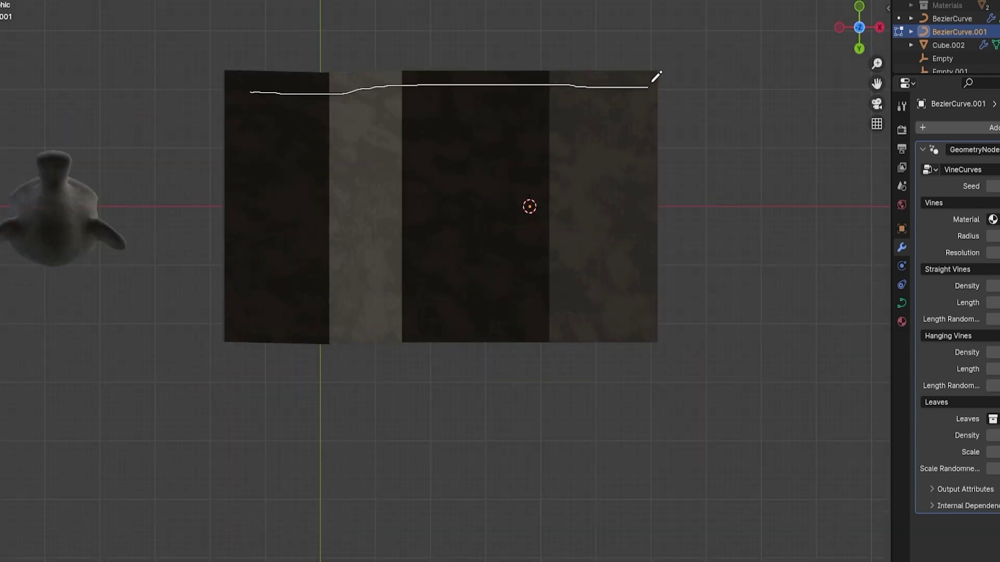
{"action": "mouse_move", "coordinate": [735, 50]}
{"action": "middle_mouse_down"}
{"action": "mouse_move", "coordinate": [757, 135]}
{"action": "mouse_move", "coordinate": [747, 214]}
{"action": "middle_mouse_up"}
{"action": "scroll", "coordinate": [668, 257], "scroll_direction": "up", "scroll_amount": 1}
{"action": "middle_click_drag", "start_coordinate": [684, 266], "coordinate": [586, 249]}
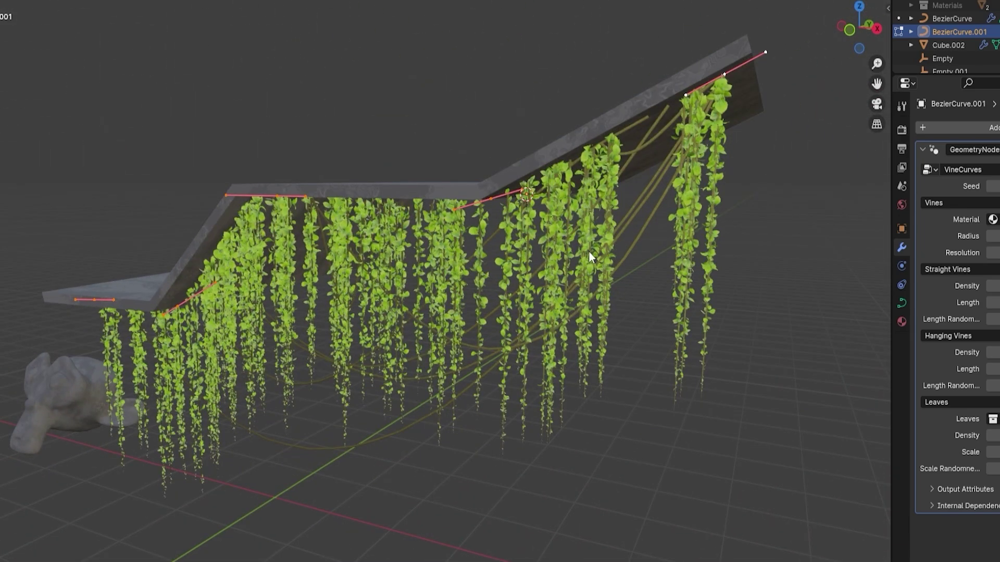
Draw two more freehand vine curves across the slab's underside, below its highest section, in Edit Mode and return to Object Mode
{"action": "key", "text": "Tab"}
{"action": "key", "text": "alt+a"}
{"action": "middle_click_drag", "start_coordinate": [528, 273], "coordinate": [363, 71]}
{"action": "key", "text": "Tab"}
{"action": "mouse_move", "coordinate": [274, 11]}
{"action": "left_mouse_down"}
{"action": "mouse_move", "coordinate": [317, 38]}
{"action": "mouse_move", "coordinate": [487, 75]}
{"action": "left_mouse_up"}
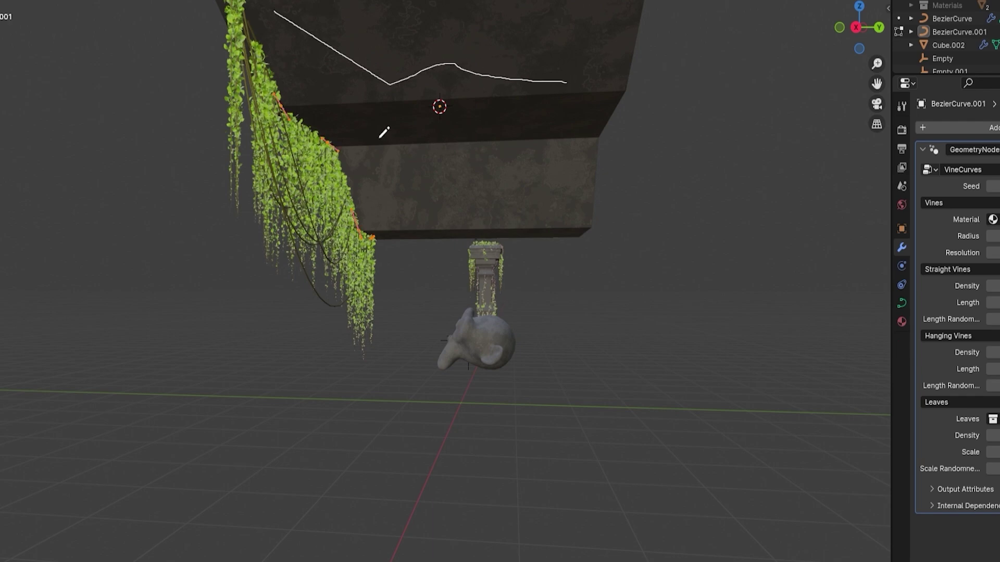
{"action": "left_click_drag", "start_coordinate": [365, 21], "coordinate": [441, 0]}
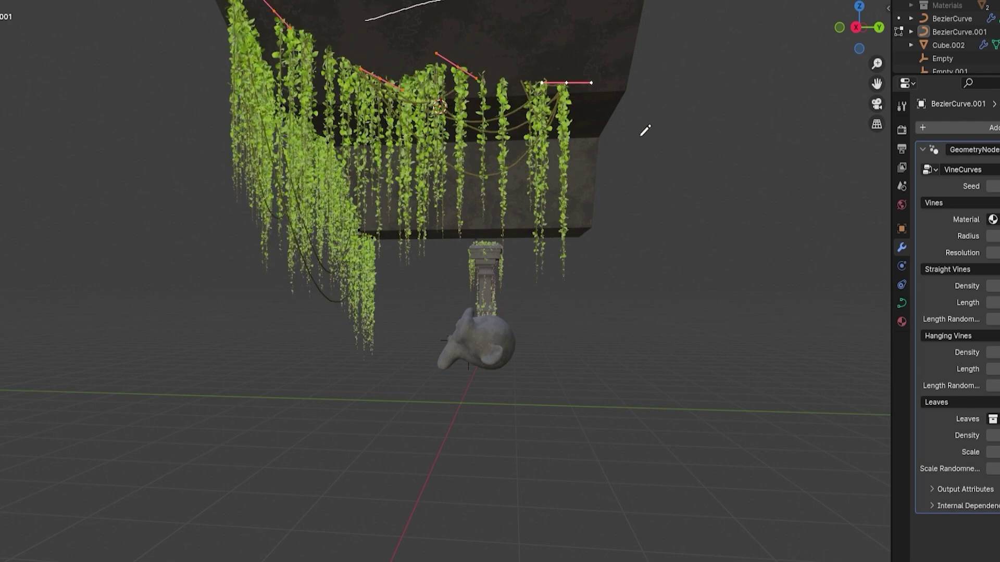
{"action": "scroll", "coordinate": [595, 92], "scroll_direction": "down", "scroll_amount": 3}
{"action": "middle_click_drag", "start_coordinate": [458, 99], "coordinate": [570, 130]}
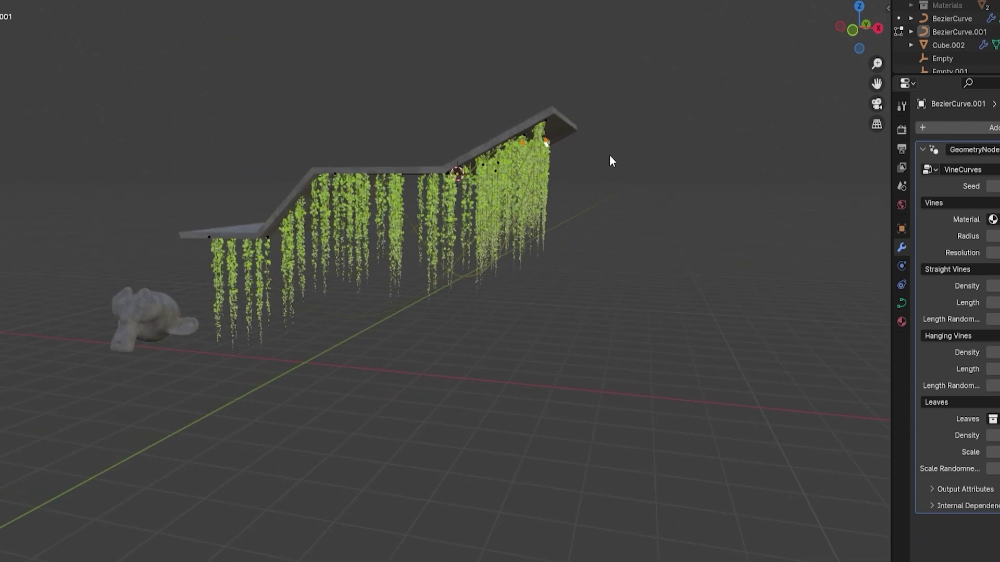
{"action": "scroll", "coordinate": [609, 154], "scroll_direction": "up", "scroll_amount": 4}
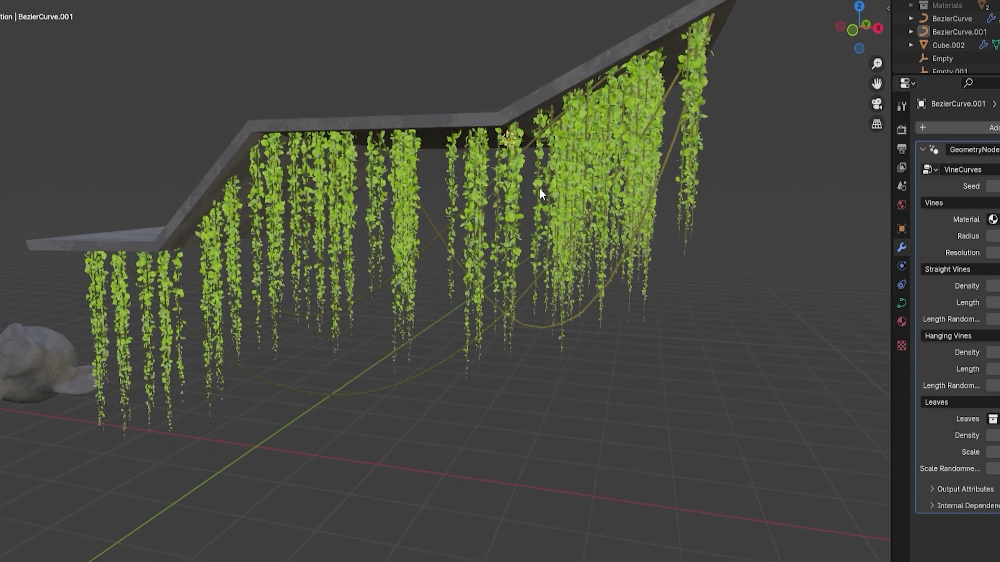
Try a much larger radius for the vines, followed by a very small one
{"action": "scroll", "coordinate": [539, 187], "scroll_direction": "up", "scroll_amount": 5}
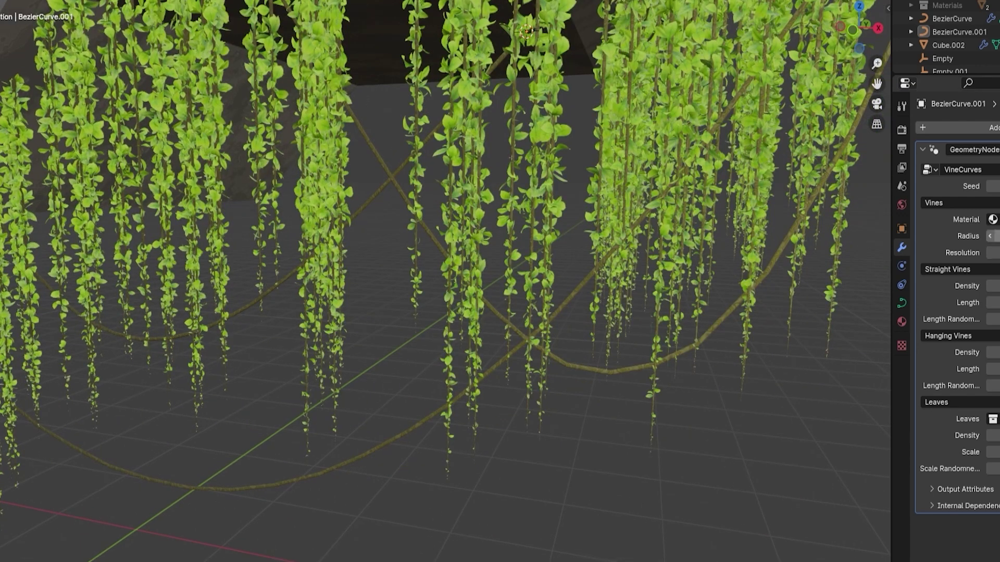
{"action": "double_click", "coordinate": [994, 236]}
{"action": "type", "text": "0."}
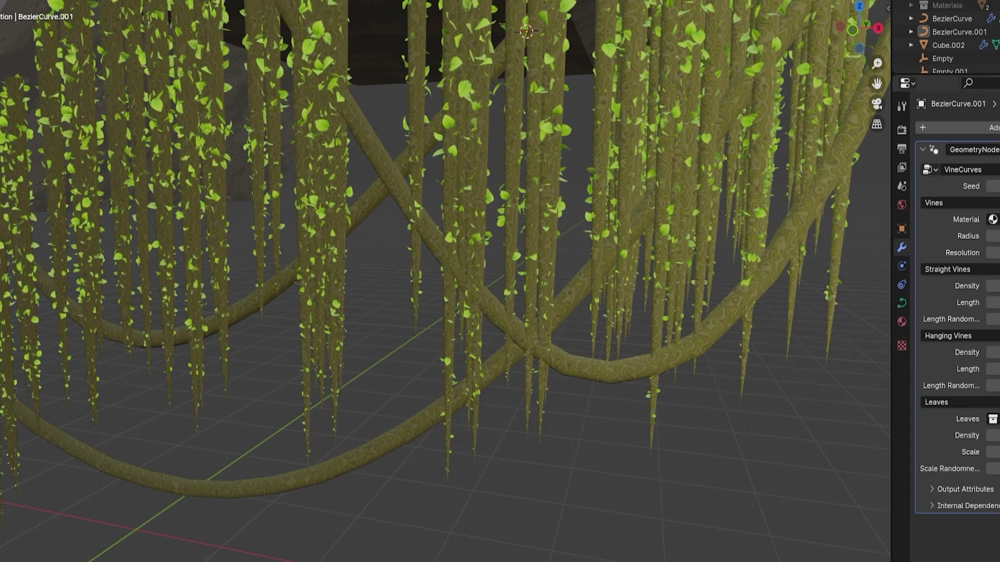
{"action": "left_click", "coordinate": [996, 236]}
{"action": "type", "text": "0."}
{"action": "key", "text": "Return"}
{"action": "scroll", "coordinate": [603, 118], "scroll_direction": "down", "scroll_amount": 3}
{"action": "middle_click_drag", "start_coordinate": [602, 117], "coordinate": [548, 248]}
{"action": "scroll", "coordinate": [523, 273], "scroll_direction": "up", "scroll_amount": 5}
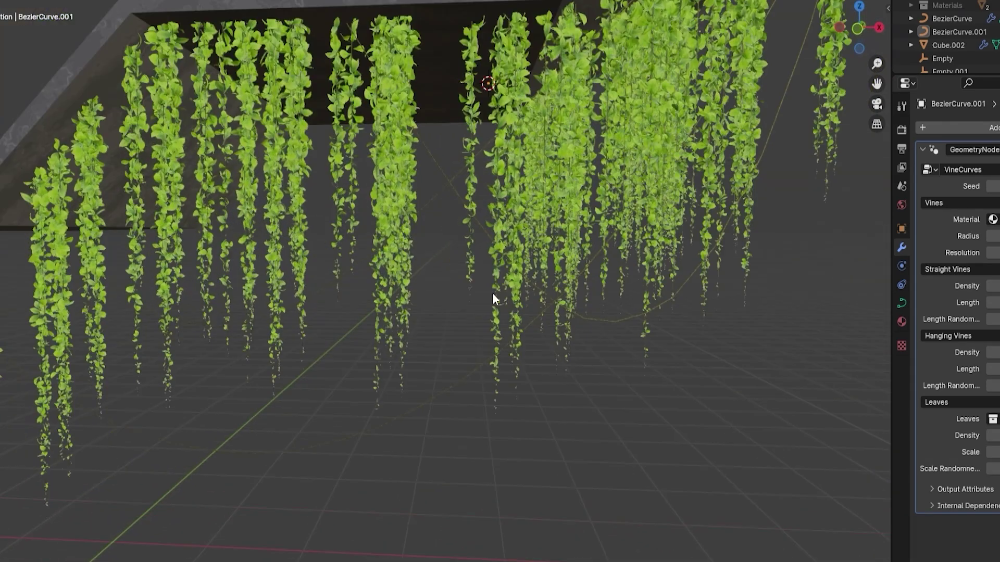
Adjust the vines' radius to a small value that gives slender stems
{"action": "double_click", "coordinate": [994, 236]}
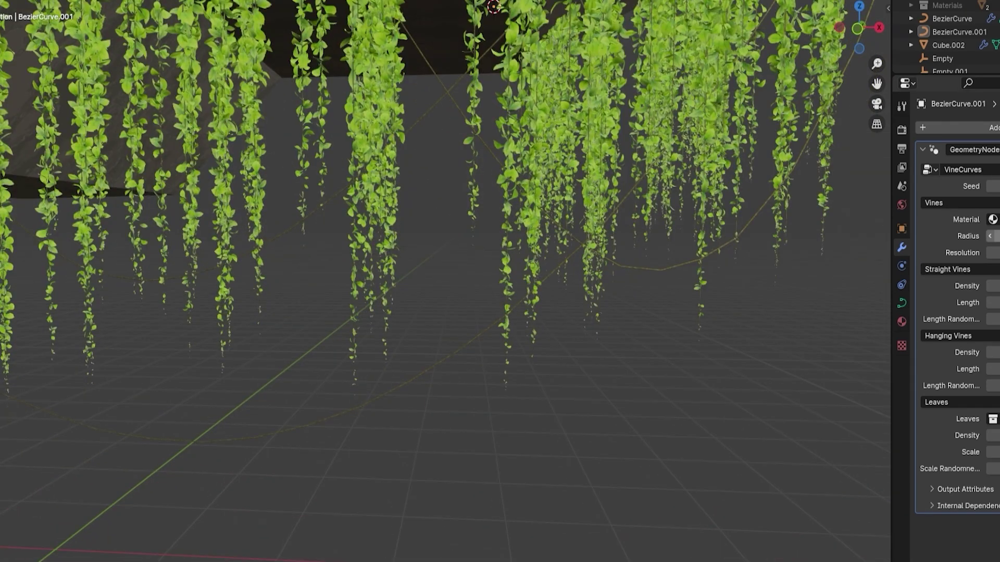
{"action": "type", "text": "0.0"}
{"action": "key", "text": "Return"}
{"action": "double_click", "coordinate": [995, 236]}
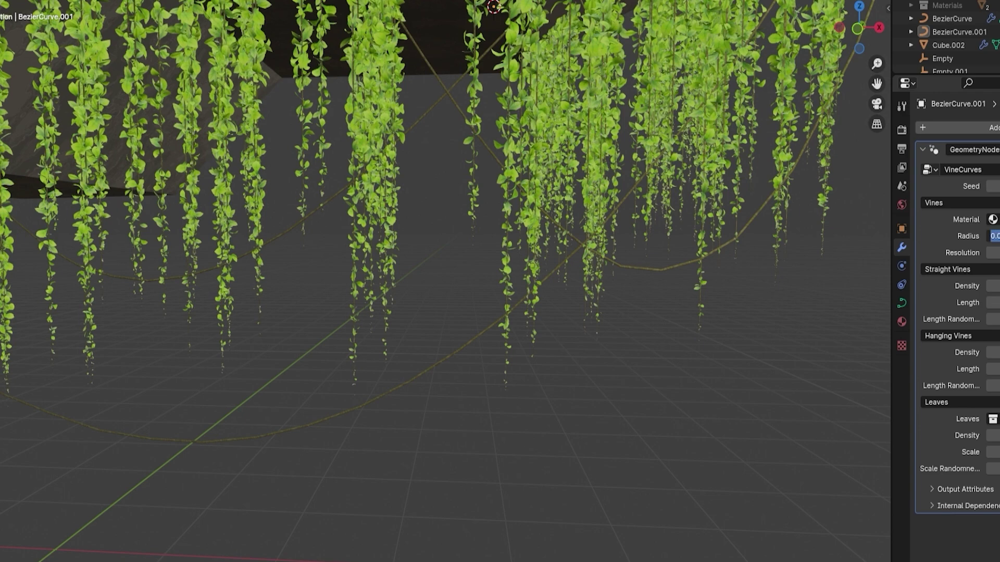
{"action": "key", "text": "Return"}
{"action": "scroll", "coordinate": [572, 205], "scroll_direction": "down", "scroll_amount": 5}
{"action": "middle_click_drag", "start_coordinate": [526, 207], "coordinate": [521, 210]}
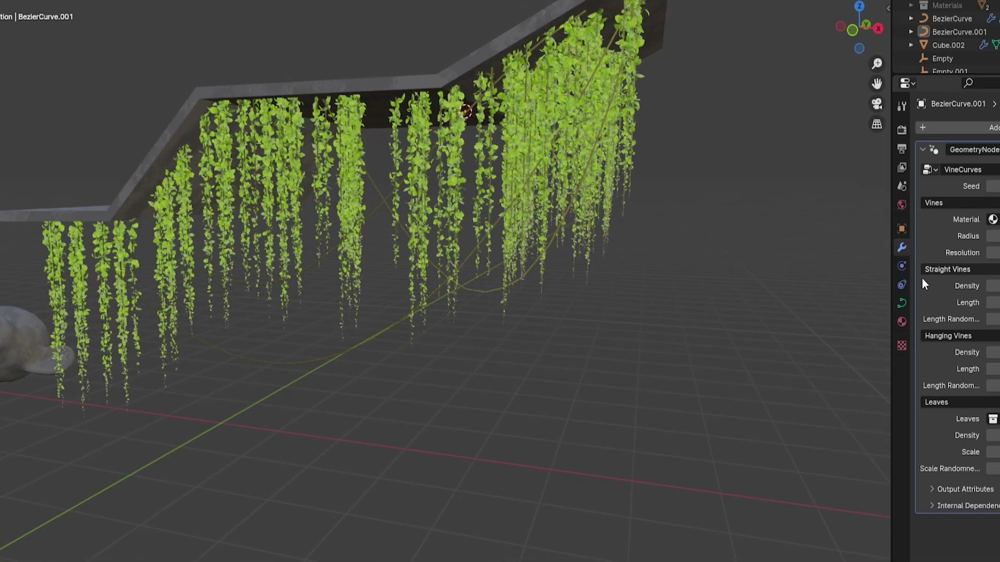
Set the hanging vines' density to 5
{"action": "double_click", "coordinate": [994, 352]}
{"action": "type", "text": "5"}
{"action": "key", "text": "Return"}
Examine the vines along the slab and on the stone archway from several sides
{"action": "middle_click_drag", "start_coordinate": [625, 241], "coordinate": [503, 100]}
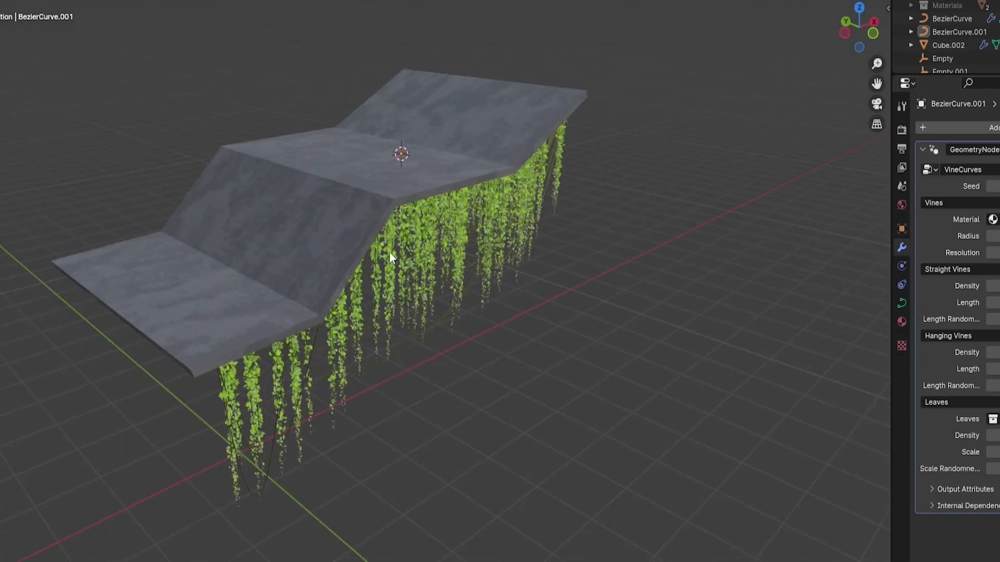
{"action": "middle_click_drag", "start_coordinate": [389, 255], "coordinate": [545, 181], "text": "shift"}
{"action": "scroll", "coordinate": [545, 181], "scroll_direction": "down", "scroll_amount": 2}
{"action": "middle_click_drag", "start_coordinate": [192, 306], "coordinate": [693, 125], "text": "shift"}
{"action": "scroll", "coordinate": [427, 234], "scroll_direction": "up", "scroll_amount": 2}
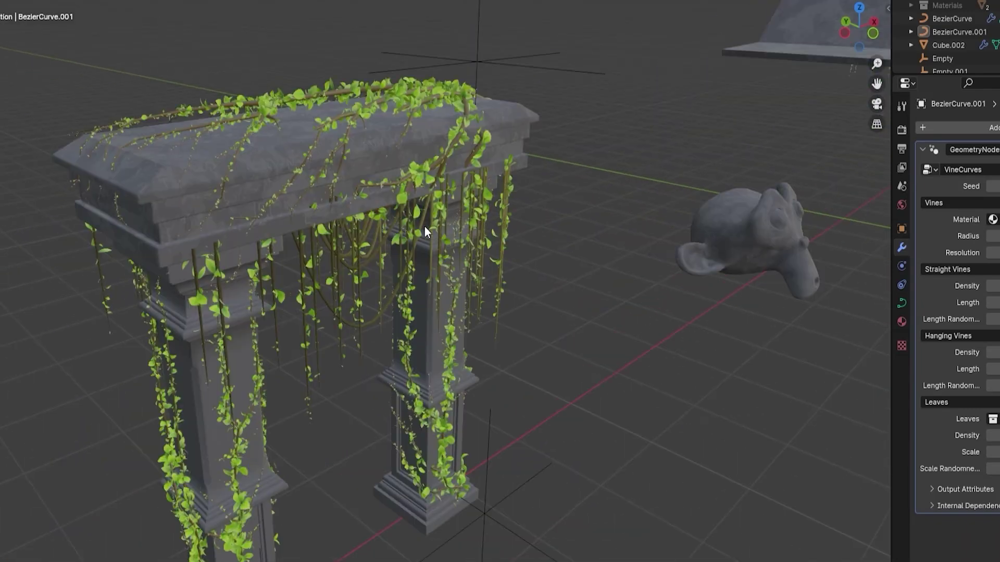
{"action": "middle_click_drag", "start_coordinate": [313, 261], "coordinate": [279, 74]}
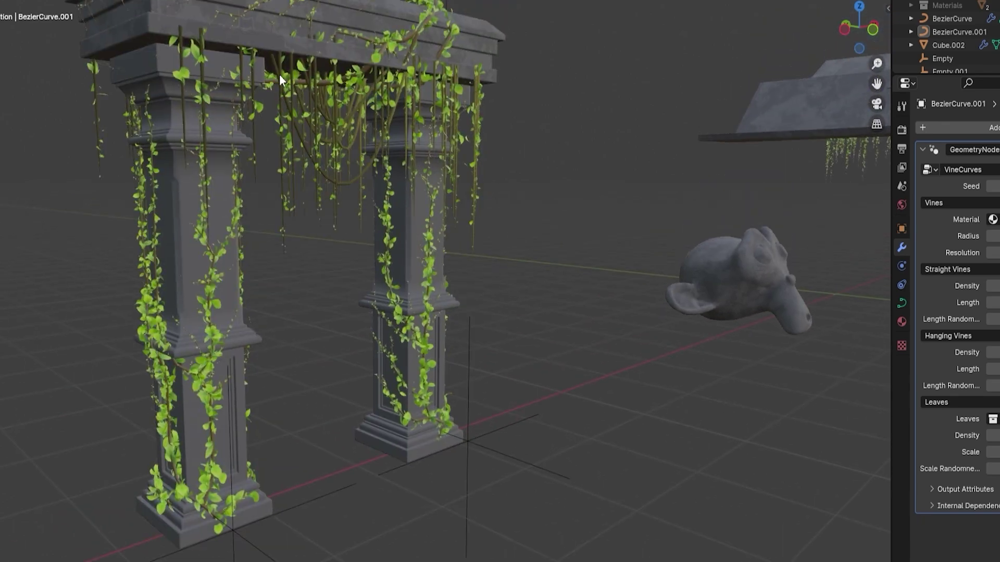
{"action": "scroll", "coordinate": [361, 154], "scroll_direction": "down", "scroll_amount": 3}
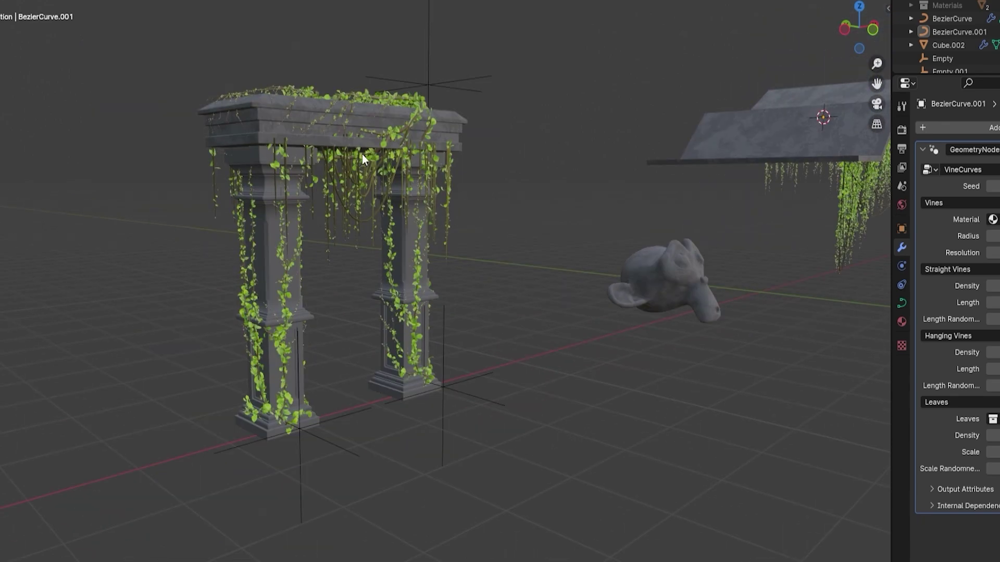
{"action": "middle_click_drag", "start_coordinate": [438, 190], "coordinate": [357, 197]}
{"action": "middle_click_drag", "start_coordinate": [474, 198], "coordinate": [580, 196]}
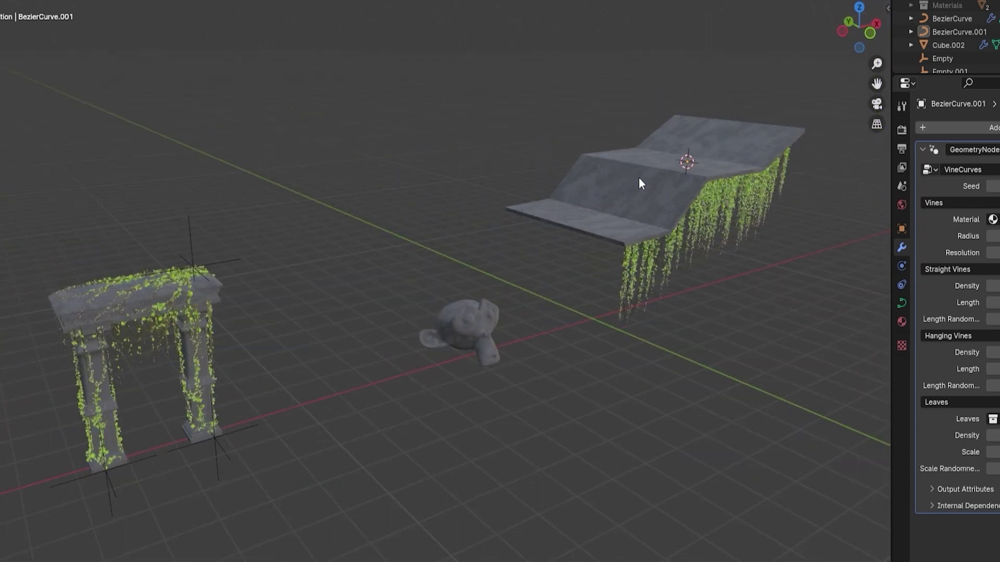
Select the monkey head and snap the 3D cursor to it
{"action": "middle_click_drag", "start_coordinate": [660, 250], "coordinate": [625, 193], "text": "shift"}
{"action": "scroll", "coordinate": [626, 194], "scroll_direction": "up", "scroll_amount": 5}
{"action": "middle_click_drag", "start_coordinate": [564, 283], "coordinate": [485, 226], "text": "shift"}
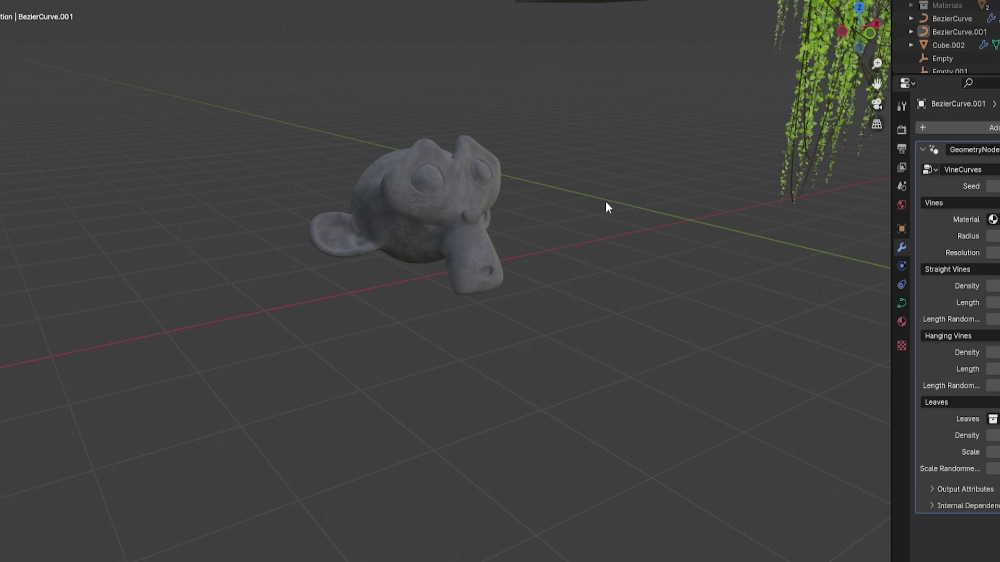
{"action": "left_click", "coordinate": [485, 230]}
{"action": "key", "text": "shift+s"}
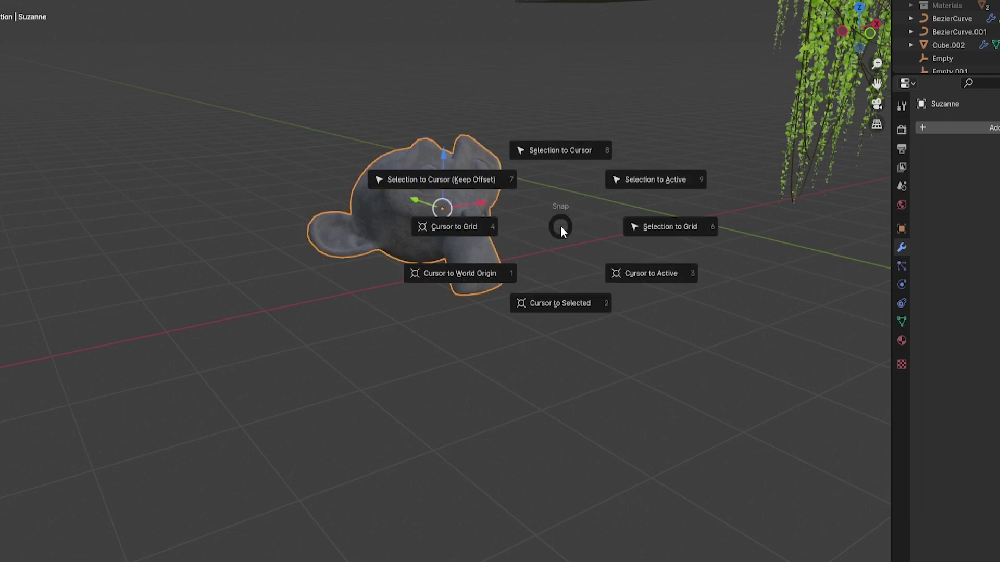
{"action": "left_click", "coordinate": [571, 300]}
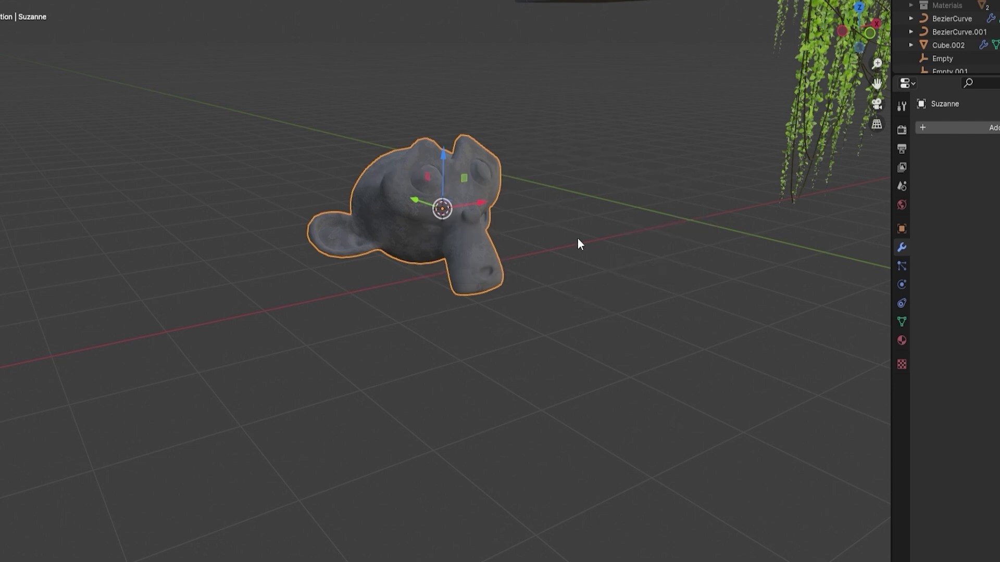
Add a Plain Axes empty at the 3D cursor inside the monkey head
{"action": "key", "text": "shift+a"}
{"action": "mouse_move", "coordinate": [577, 237]}
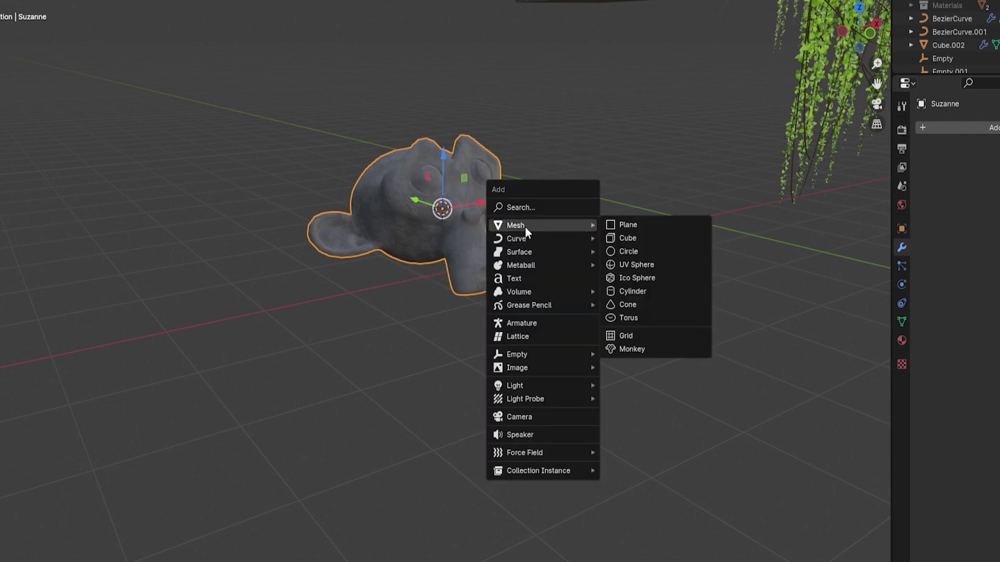
{"action": "mouse_move", "coordinate": [529, 354]}
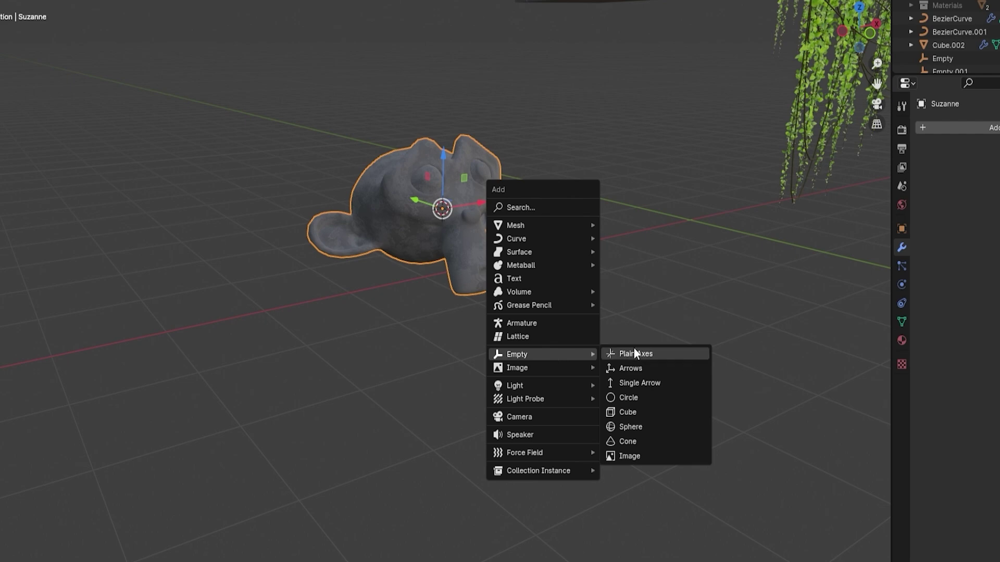
{"action": "left_click", "coordinate": [666, 348]}
{"action": "middle_click_drag", "start_coordinate": [583, 294], "coordinate": [583, 240]}
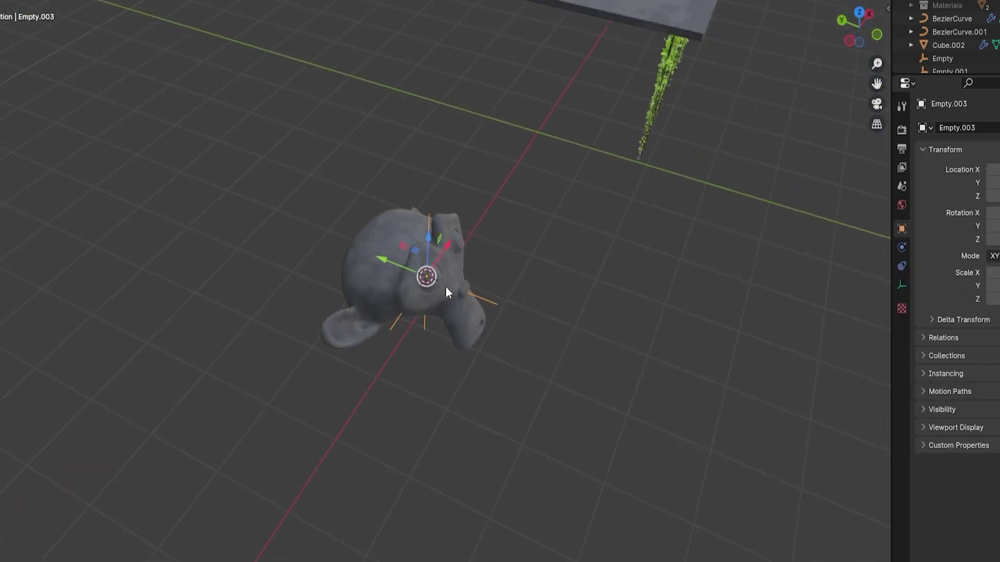
Move the new empty along the Y axis, out of the monkey head to a spot beside its face
{"action": "left_click_drag", "start_coordinate": [388, 261], "coordinate": [503, 307]}
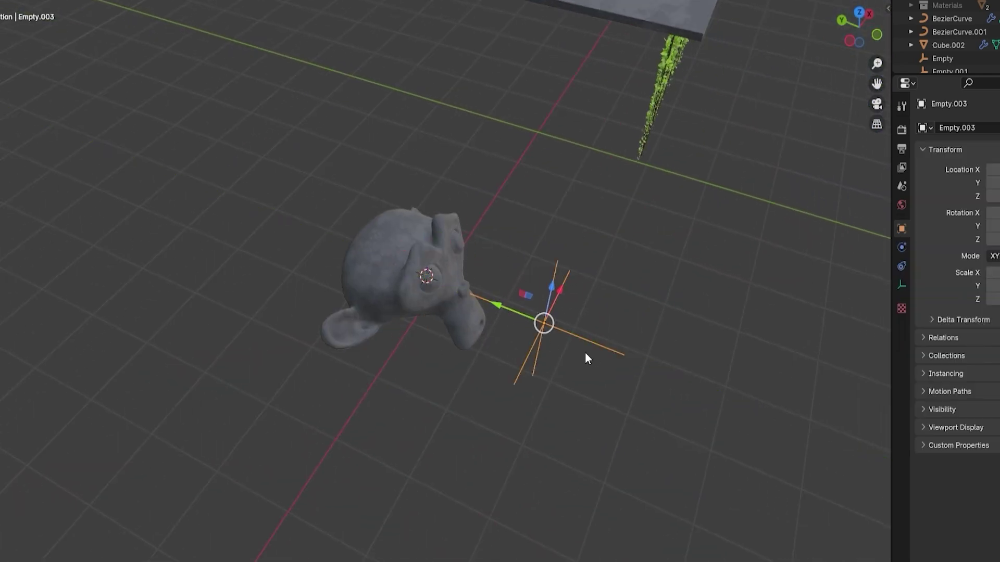
{"action": "scroll", "coordinate": [583, 351], "scroll_direction": "up", "scroll_amount": 5}
{"action": "scroll", "coordinate": [672, 345], "scroll_direction": "down", "scroll_amount": 4}
{"action": "middle_click_drag", "start_coordinate": [614, 334], "coordinate": [612, 305]}
{"action": "left_click_drag", "start_coordinate": [579, 241], "coordinate": [553, 274]}
Add a Geometry Nodes modifier with the MeshVine node group to the monkey head
{"action": "left_click", "coordinate": [458, 211]}
{"action": "middle_click_drag", "start_coordinate": [458, 211], "coordinate": [576, 174]}
{"action": "left_click", "coordinate": [988, 127]}
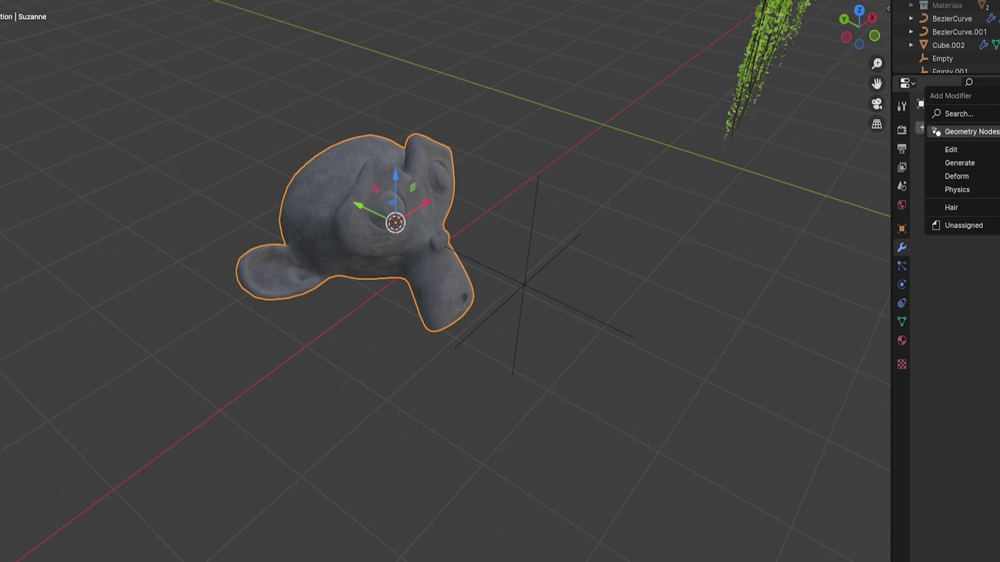
{"action": "left_click", "coordinate": [991, 132]}
{"action": "left_click", "coordinate": [931, 170]}
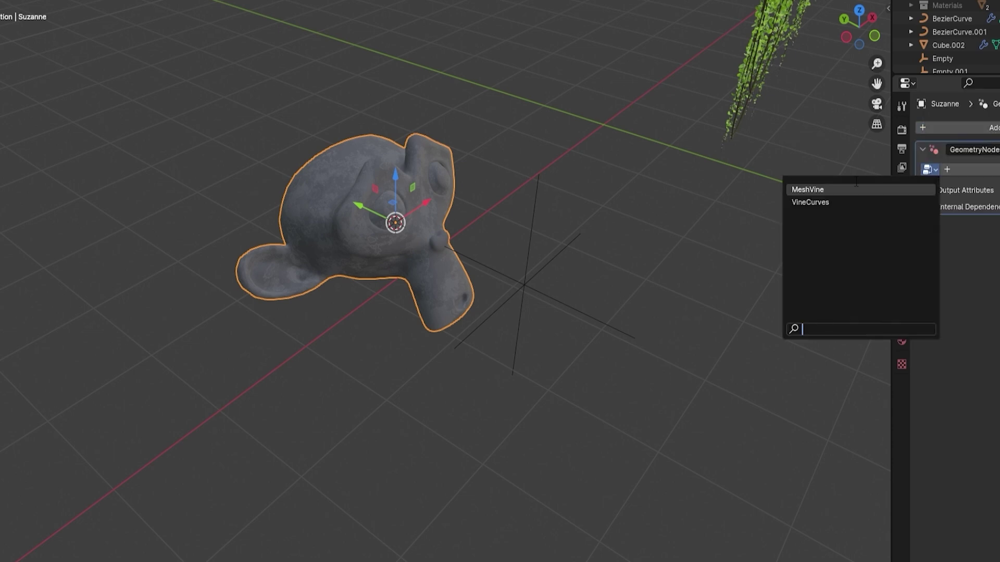
{"action": "left_click", "coordinate": [826, 189]}
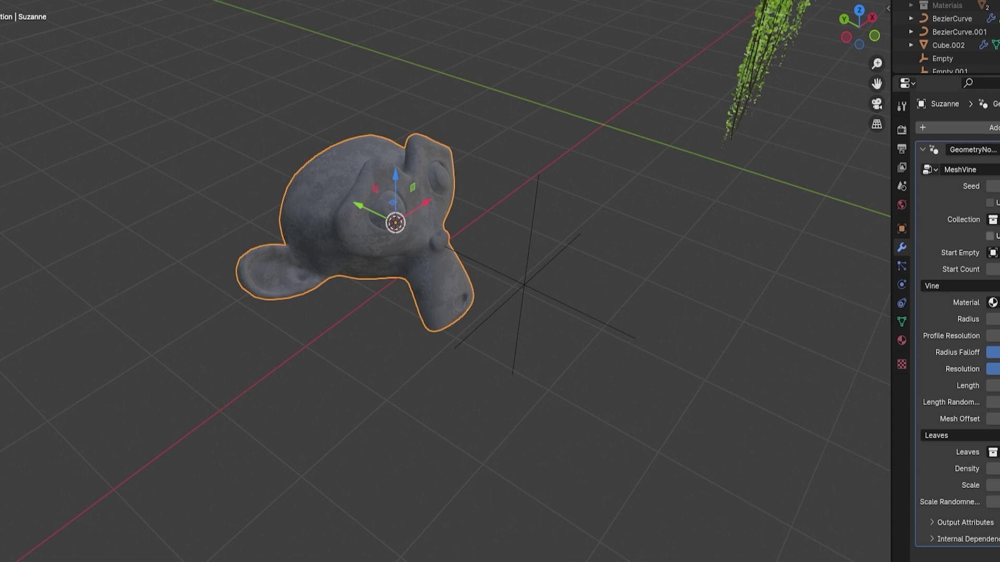
Make the vines start from the empty beside the monkey head and set the vine length to 1
{"action": "scroll", "coordinate": [482, 256], "scroll_direction": "up", "scroll_amount": 3}
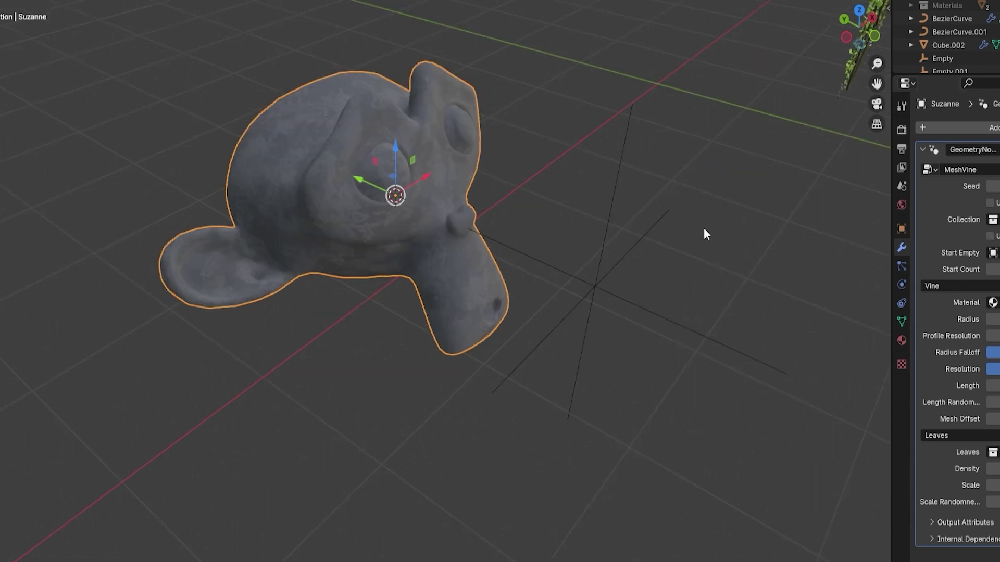
{"action": "left_click", "coordinate": [990, 236]}
{"action": "left_click", "coordinate": [639, 294]}
{"action": "double_click", "coordinate": [994, 386]}
{"action": "type", "text": "1"}
{"action": "key", "text": "Return"}
Set the leaf density of the monkey head's vines to 10
{"action": "middle_click_drag", "start_coordinate": [492, 318], "coordinate": [498, 275]}
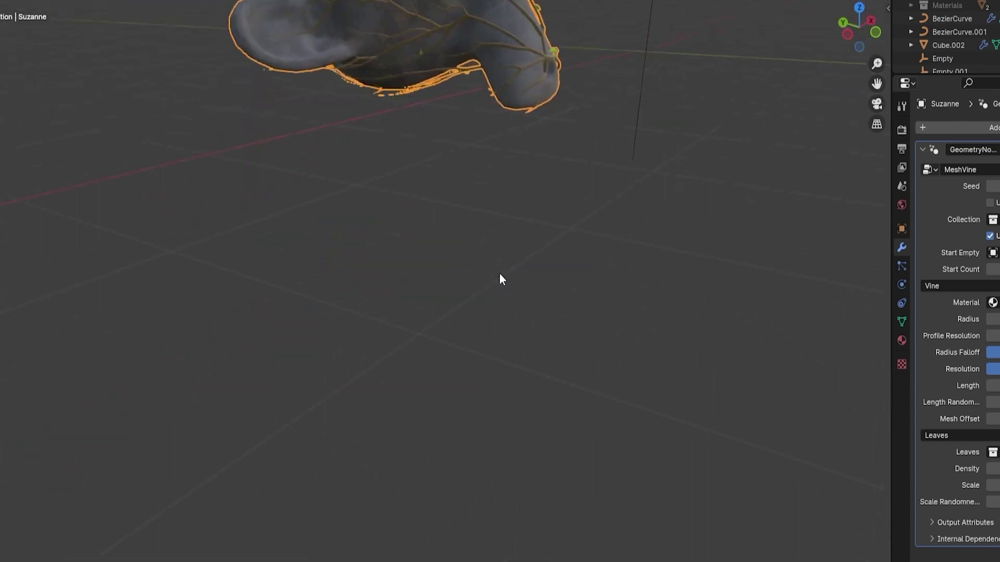
{"action": "middle_click_drag", "start_coordinate": [540, 226], "coordinate": [547, 279], "text": "shift"}
{"action": "scroll", "coordinate": [617, 223], "scroll_direction": "up", "scroll_amount": 5}
{"action": "middle_click_drag", "start_coordinate": [564, 226], "coordinate": [542, 247]}
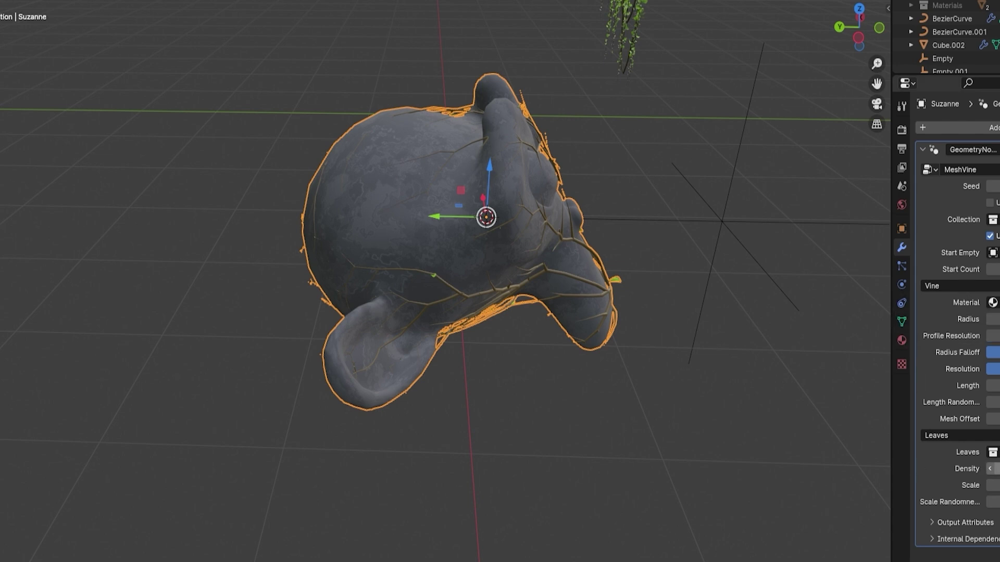
{"action": "left_click", "coordinate": [998, 468]}
{"action": "type", "text": "10"}
{"action": "key", "text": "Return"}
Move the start empty up to the height of the monkey's brow so that the vines grow from there
{"action": "middle_click_drag", "start_coordinate": [671, 289], "coordinate": [612, 277]}
{"action": "left_click", "coordinate": [516, 257]}
{"action": "key", "text": "g"}
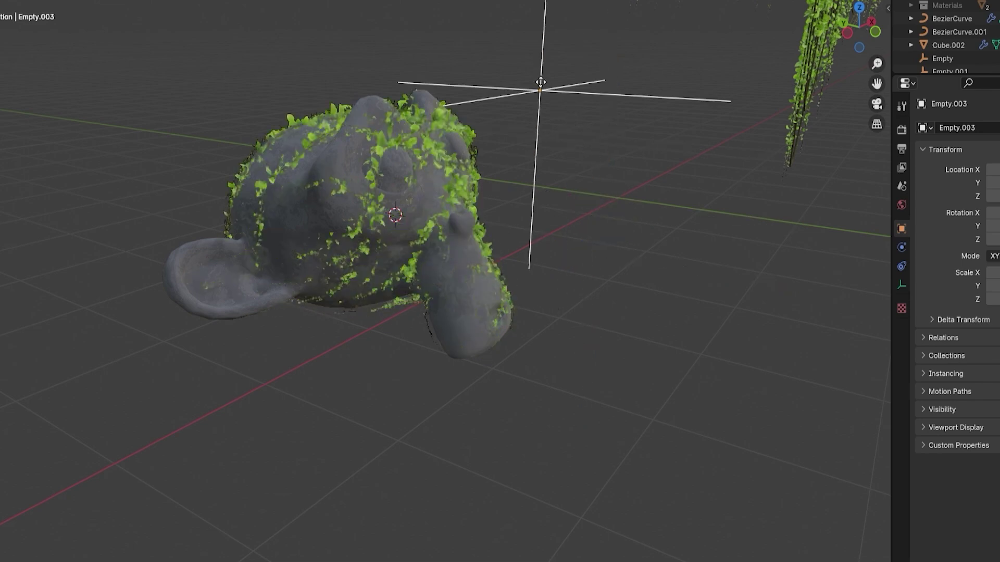
{"action": "left_click", "coordinate": [531, 76]}
Examine the vine growth on the monkey head and compare it with the vines on the archway's columns
{"action": "middle_click_drag", "start_coordinate": [604, 196], "coordinate": [327, 289]}
{"action": "scroll", "coordinate": [529, 298], "scroll_direction": "up", "scroll_amount": 2}
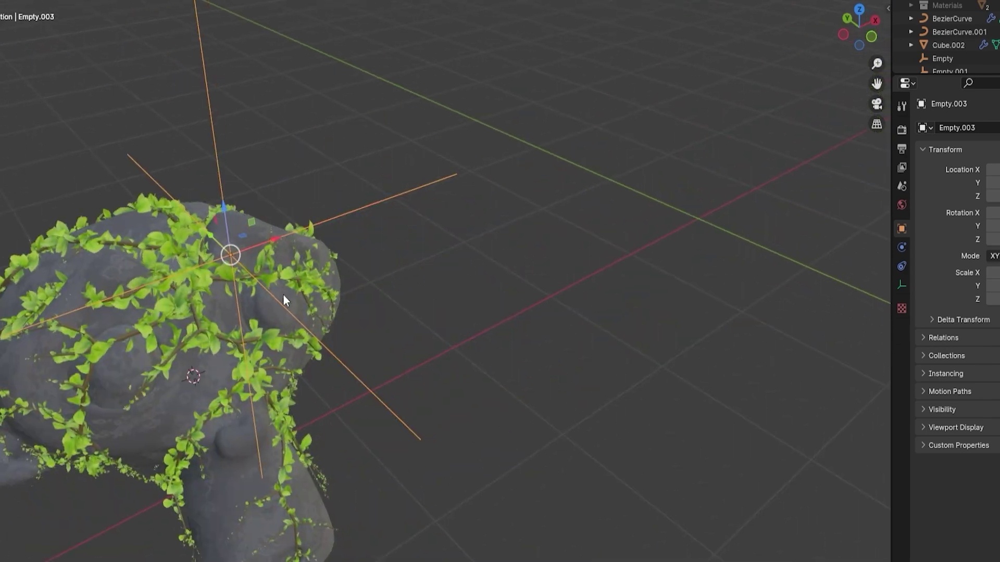
{"action": "middle_click_drag", "start_coordinate": [210, 260], "coordinate": [232, 267]}
{"action": "scroll", "coordinate": [235, 262], "scroll_direction": "down", "scroll_amount": 5}
{"action": "middle_click_drag", "start_coordinate": [201, 337], "coordinate": [369, 205], "text": "shift"}
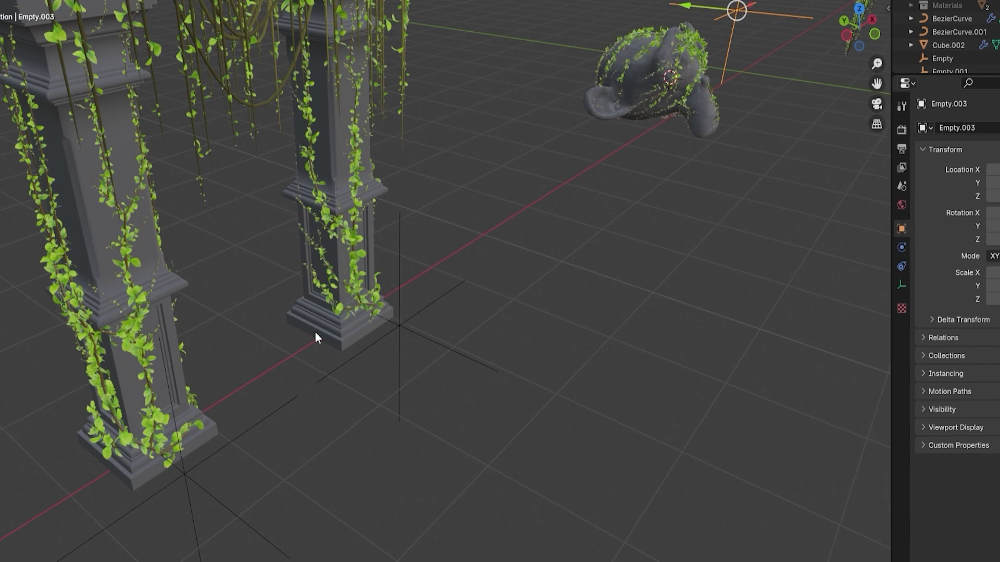
{"action": "middle_click_drag", "start_coordinate": [658, 165], "coordinate": [591, 192]}
{"action": "scroll", "coordinate": [473, 237], "scroll_direction": "up", "scroll_amount": 5}
{"action": "scroll", "coordinate": [592, 192], "scroll_direction": "down", "scroll_amount": 4}
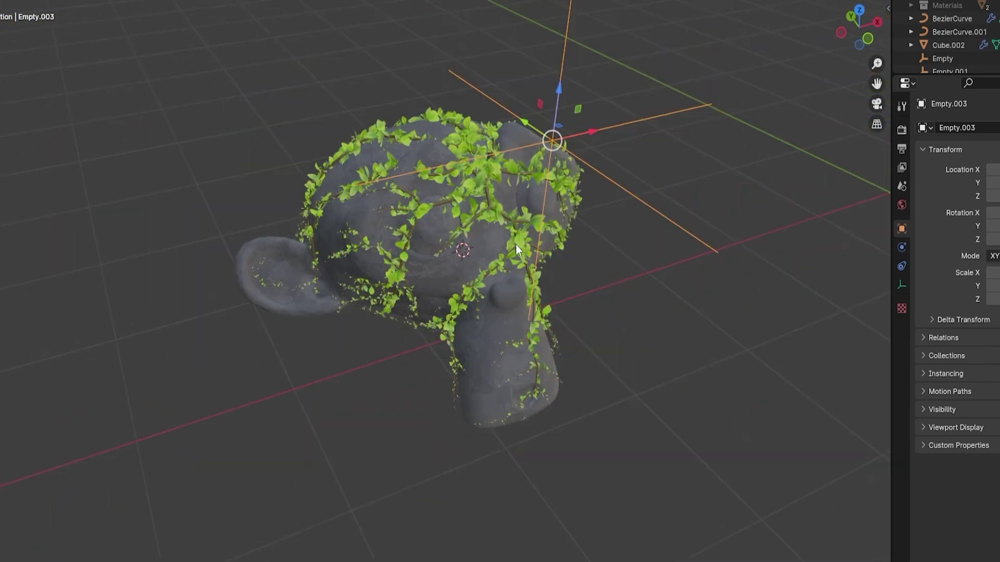
Select the monkey head and inspect its vine stems and leaves up close
{"action": "left_click", "coordinate": [507, 211]}
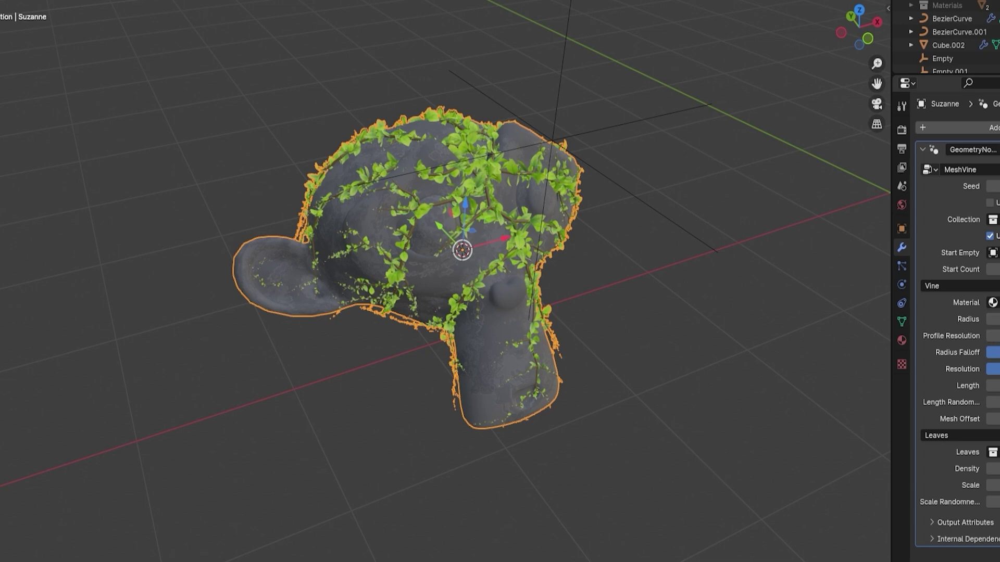
{"action": "scroll", "coordinate": [520, 174], "scroll_direction": "up", "scroll_amount": 3}
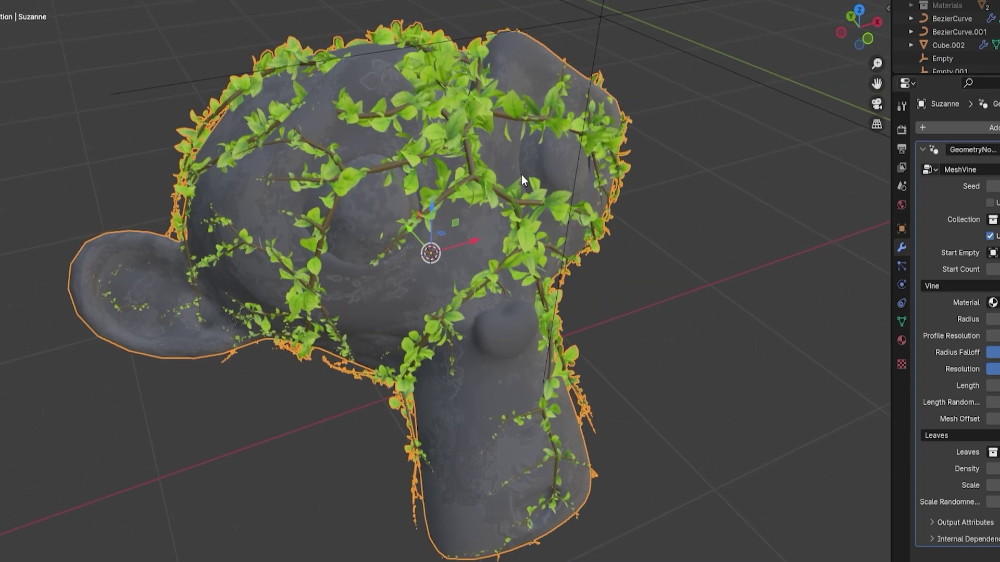
{"action": "scroll", "coordinate": [533, 182], "scroll_direction": "up", "scroll_amount": 8}
{"action": "scroll", "coordinate": [533, 185], "scroll_direction": "down", "scroll_amount": 10}
{"action": "scroll", "coordinate": [501, 215], "scroll_direction": "up", "scroll_amount": 6}
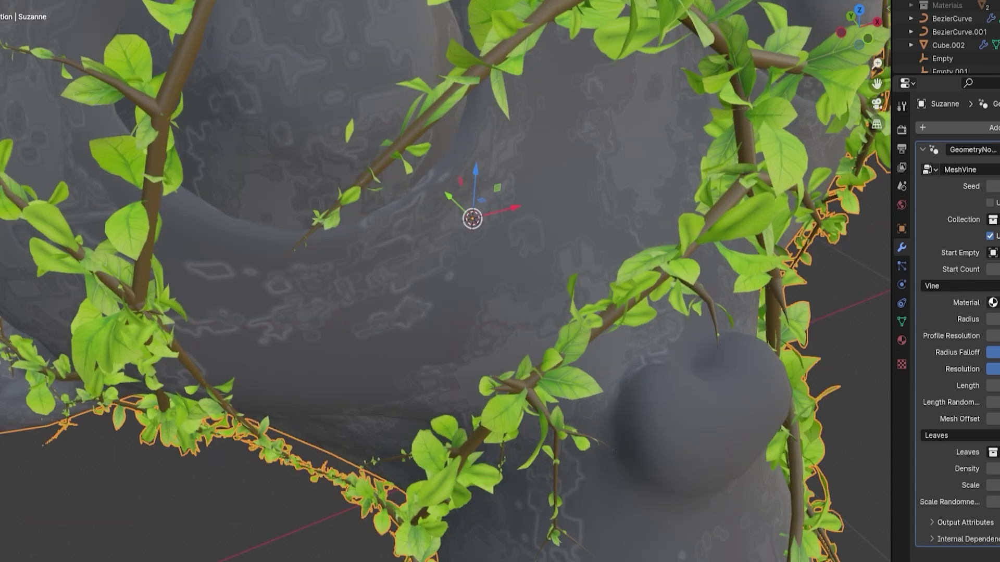
Switch the monkey head's vine stems to the dark mossy bark material listed directly below Vine
{"action": "left_click", "coordinate": [999, 303]}
{"action": "left_click", "coordinate": [996, 303]}
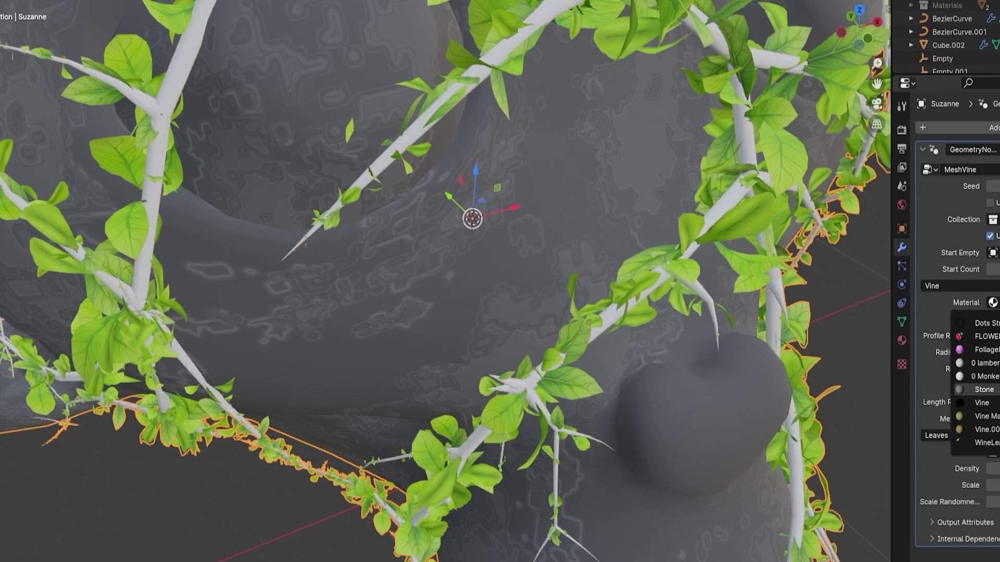
{"action": "left_click", "coordinate": [998, 417]}
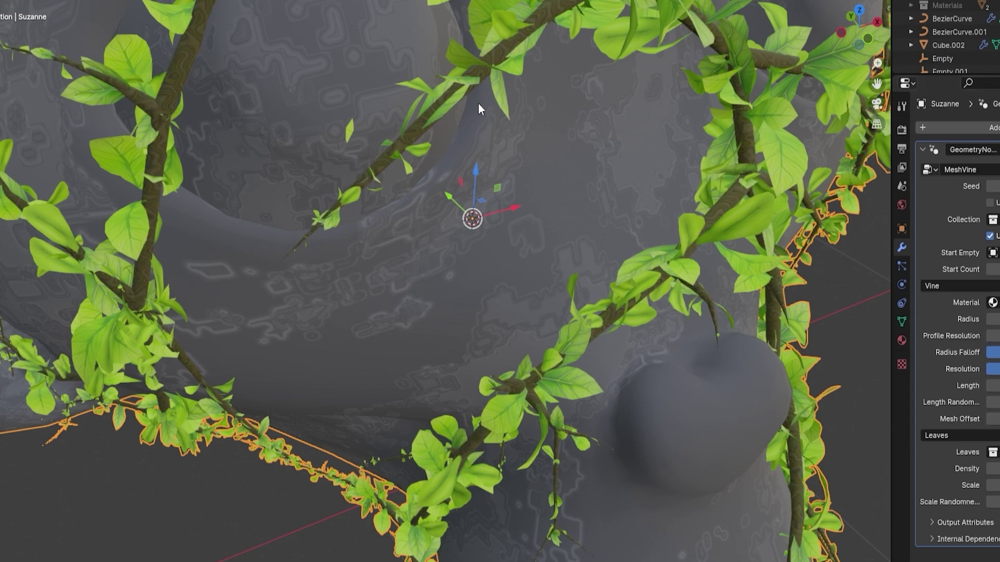
{"action": "scroll", "coordinate": [474, 107], "scroll_direction": "down", "scroll_amount": 5}
{"action": "middle_click_drag", "start_coordinate": [467, 144], "coordinate": [447, 130], "text": "shift"}
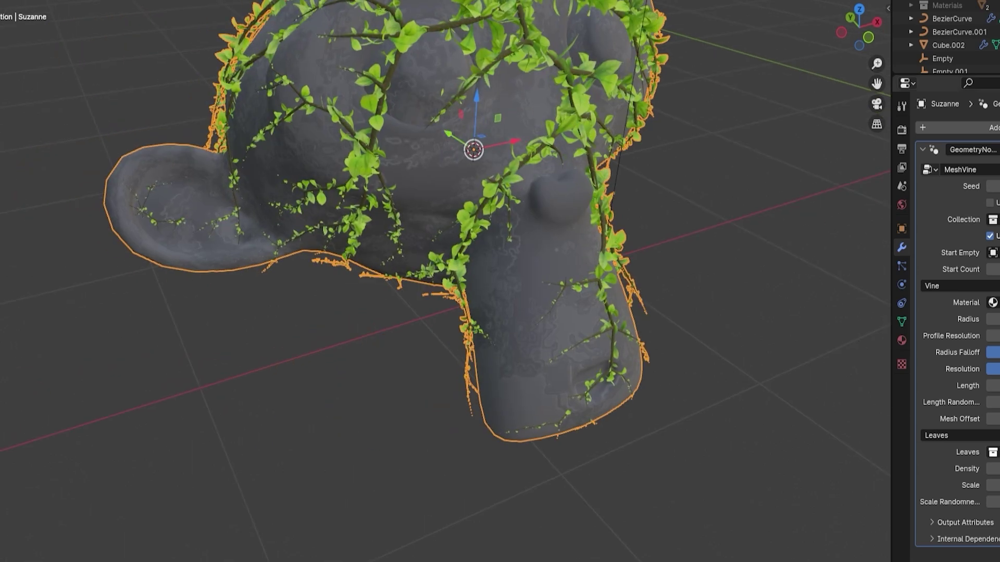
Replace the leaves on the monkey head's vines with the second leaf collection, the teal ivy leaves
{"action": "left_click", "coordinate": [998, 452]}
{"action": "left_click", "coordinate": [997, 452]}
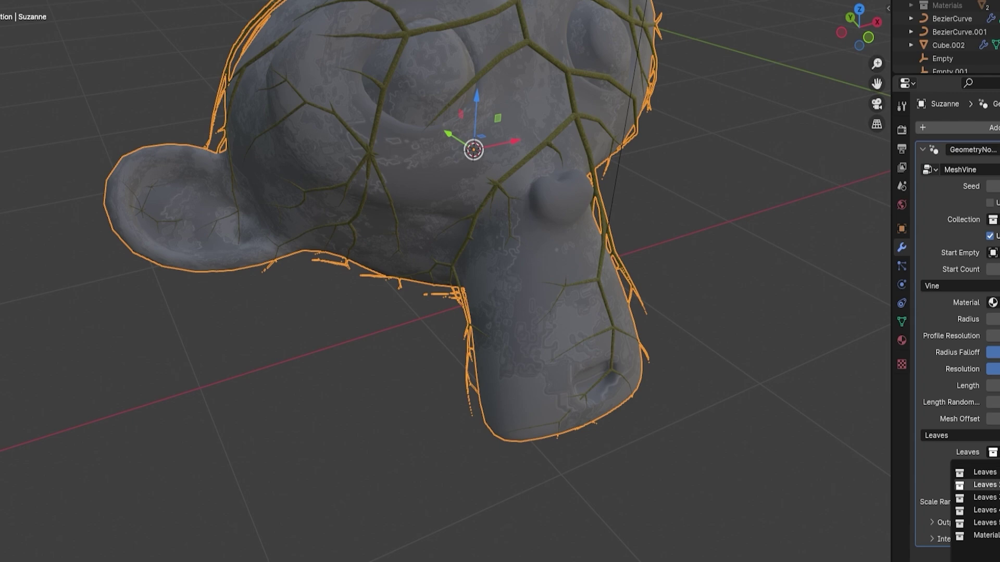
{"action": "left_click", "coordinate": [986, 485]}
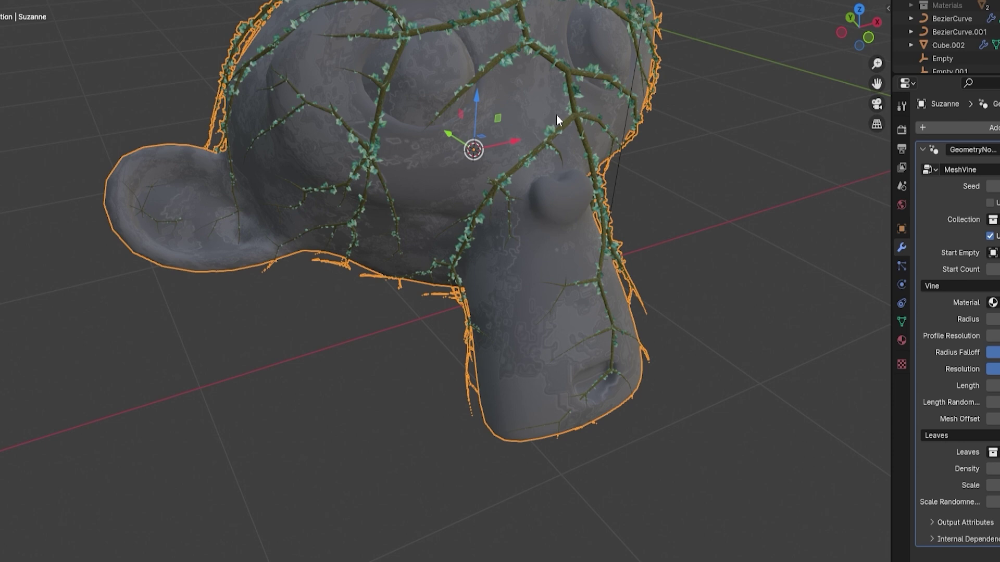
{"action": "middle_click_drag", "start_coordinate": [556, 114], "coordinate": [507, 61]}
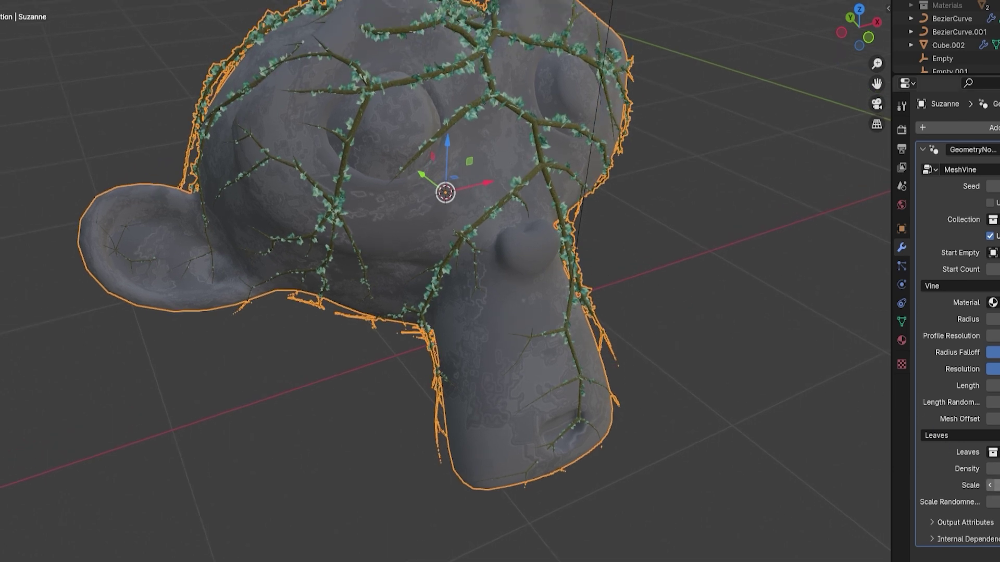
Set the leaf scale of the monkey head's vines to 0.5 and deselect everything
{"action": "left_click", "coordinate": [997, 485]}
{"action": "type", "text": "0."}
{"action": "type", "text": "5"}
{"action": "key", "text": "Return"}
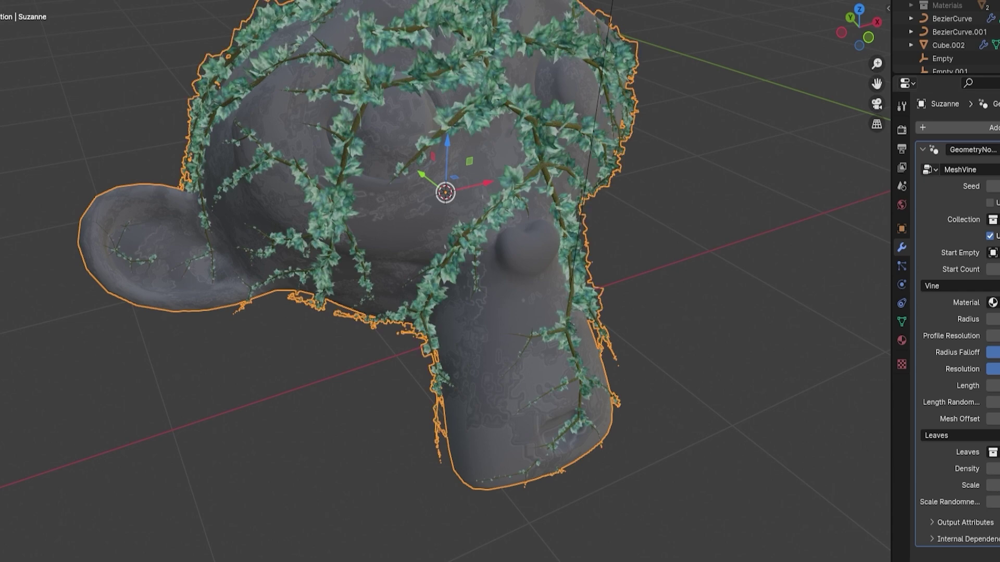
{"action": "key", "text": "a"}
{"action": "key", "text": "a"}
{"action": "mouse_move", "coordinate": [578, 211]}
{"action": "middle_mouse_down"}
{"action": "mouse_move", "coordinate": [520, 201]}
{"action": "mouse_move", "coordinate": [563, 202]}
{"action": "middle_mouse_up"}
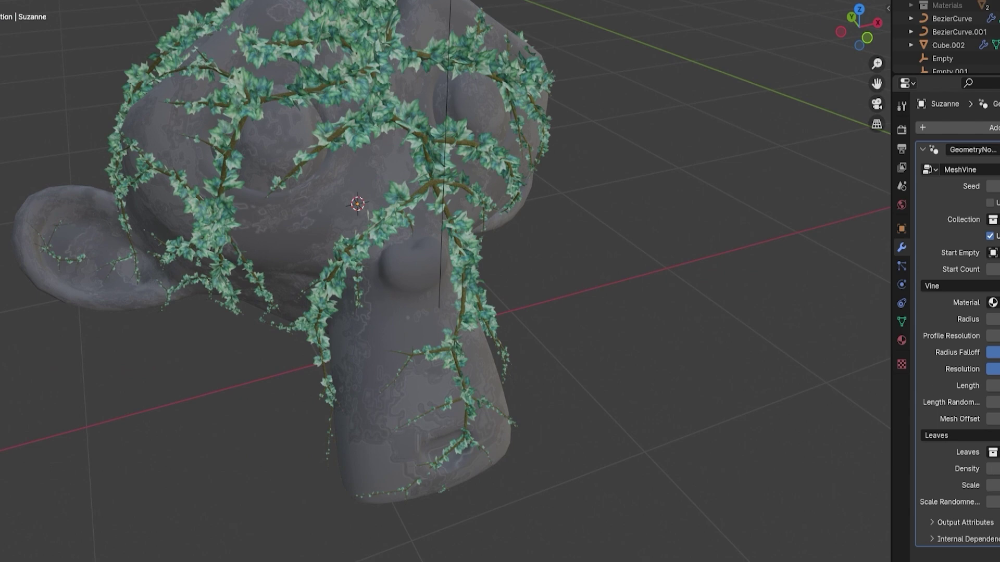
Try the third, fourth and fifth leaf collections in turn on the monkey head's vines
{"action": "left_click", "coordinate": [994, 452]}
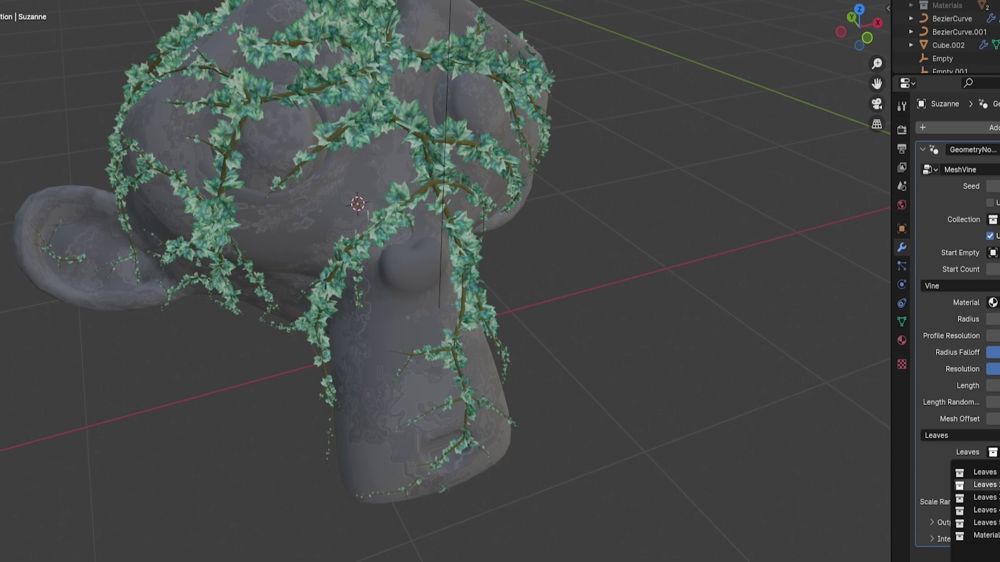
{"action": "left_click", "coordinate": [989, 498]}
{"action": "left_click", "coordinate": [993, 452]}
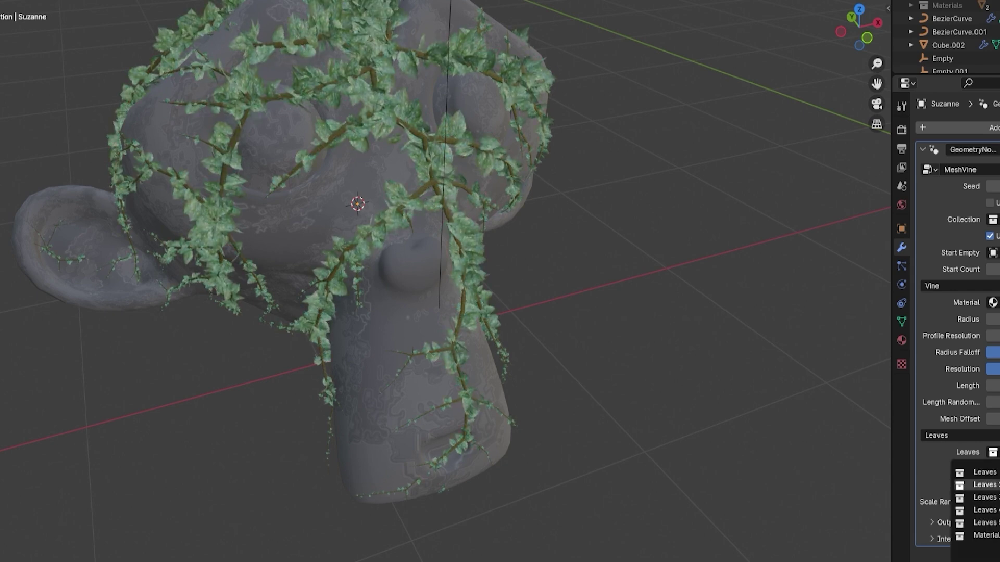
{"action": "left_click", "coordinate": [986, 510]}
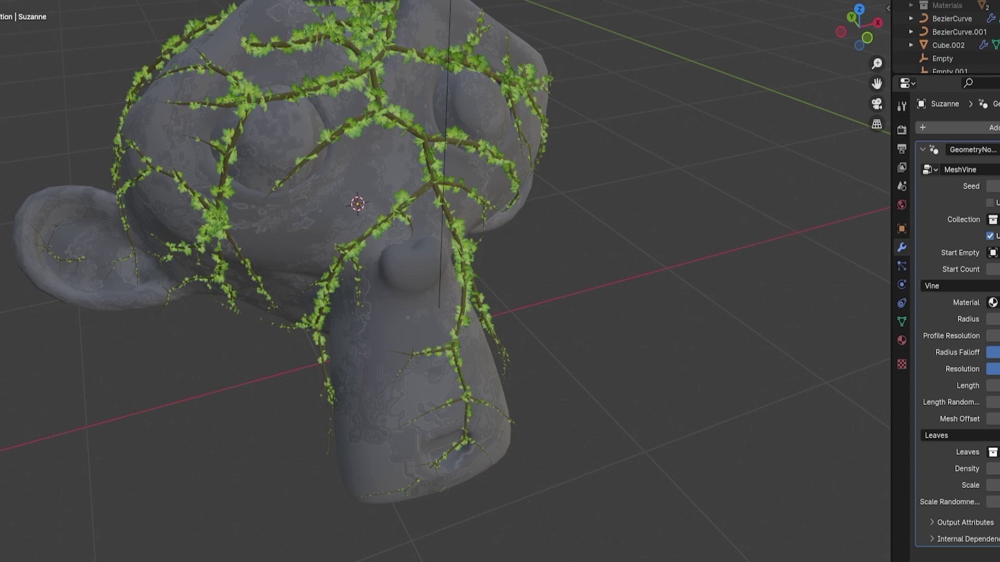
{"action": "left_click", "coordinate": [993, 452]}
{"action": "left_click", "coordinate": [987, 523]}
{"action": "middle_click_drag", "start_coordinate": [338, 201], "coordinate": [415, 202]}
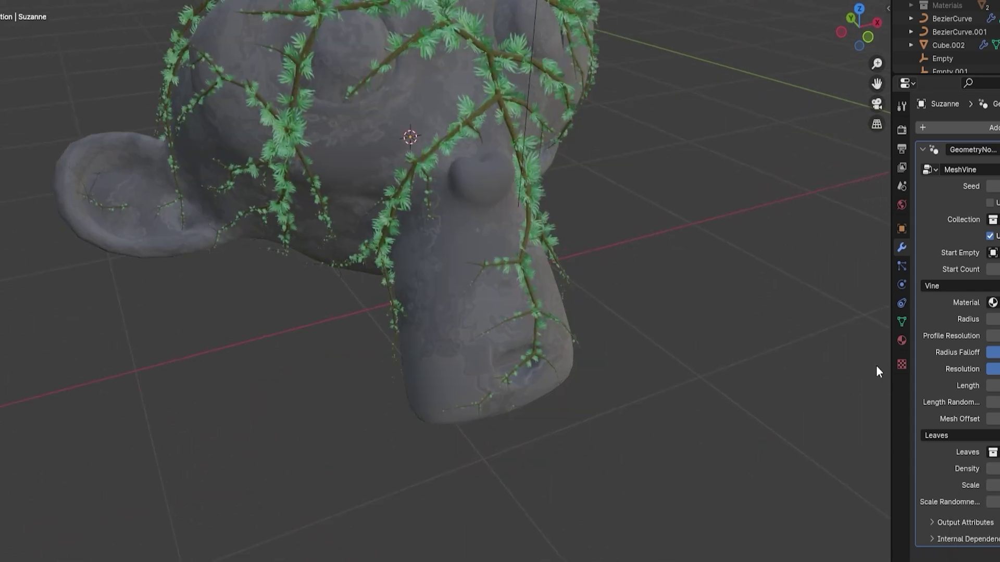
Return the monkey head's vines to the first leaf collection and reduce the leaf scale to suit the larger leaves
{"action": "left_click", "coordinate": [993, 452]}
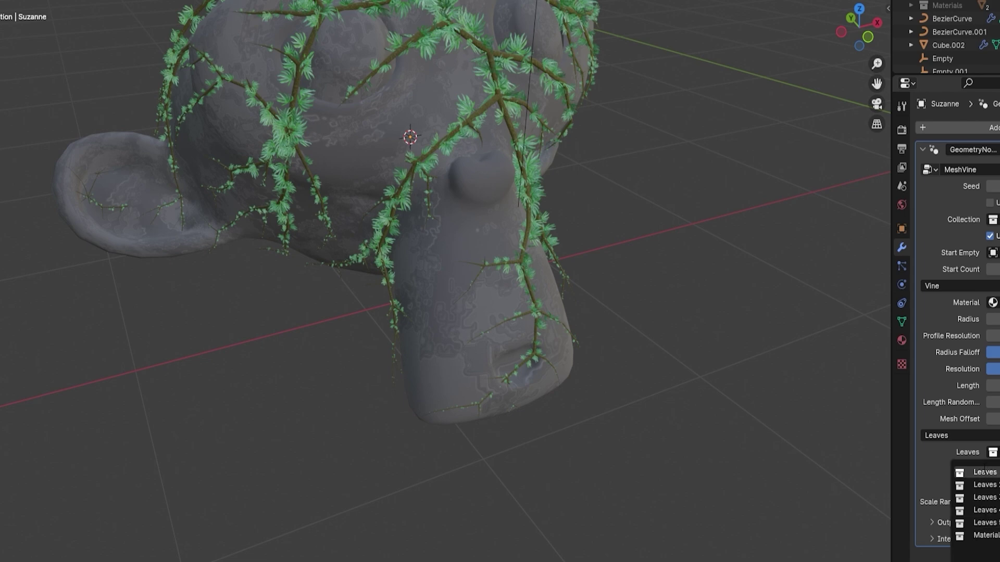
{"action": "left_click", "coordinate": [992, 472]}
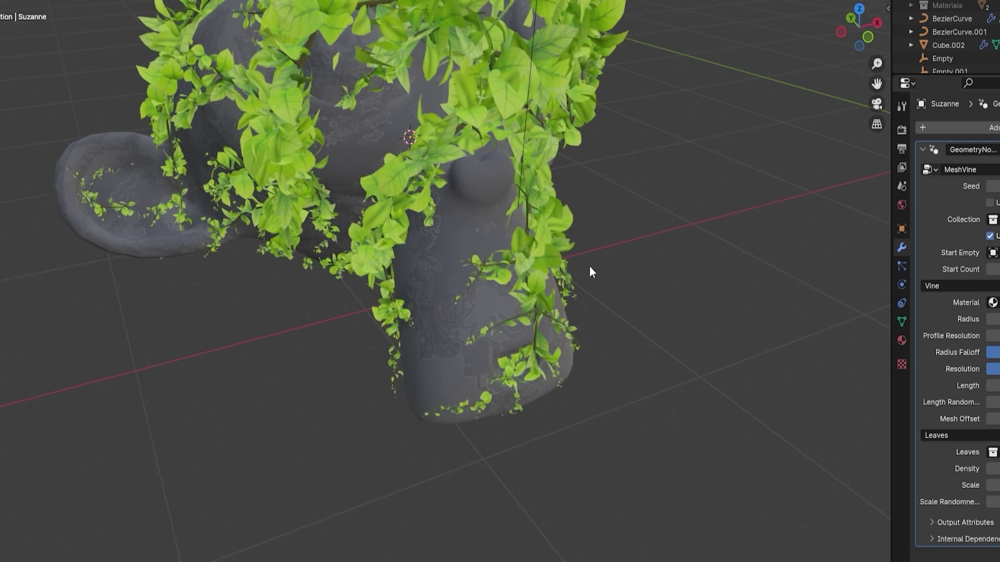
{"action": "left_click", "coordinate": [993, 485]}
{"action": "type", "text": "0."}
{"action": "key", "text": "Return"}
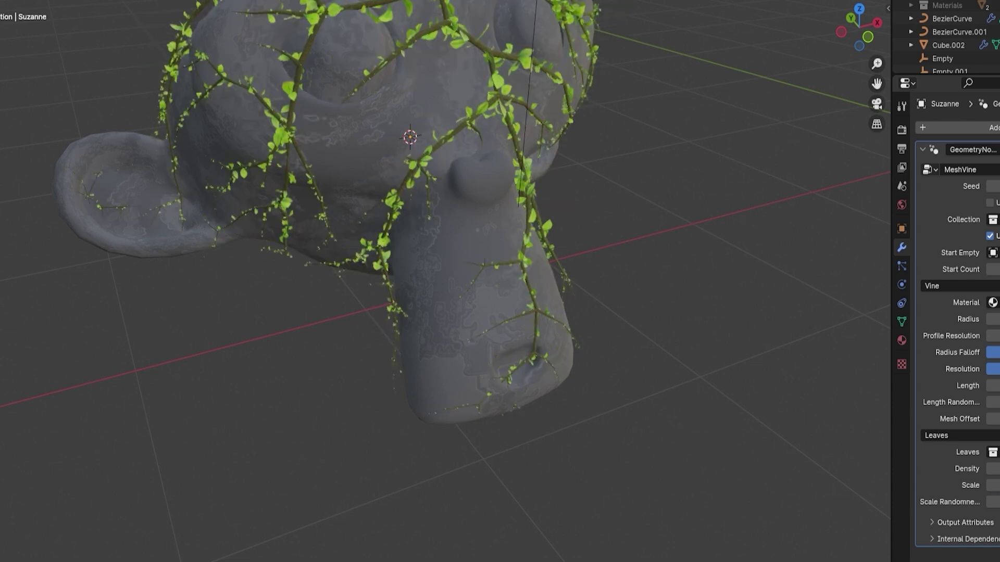
Shorten the monkey head's vines so that they cover only the brow and eye area
{"action": "middle_click_drag", "start_coordinate": [528, 120], "coordinate": [573, 277], "text": "shift"}
{"action": "middle_click_drag", "start_coordinate": [664, 310], "coordinate": [800, 267]}
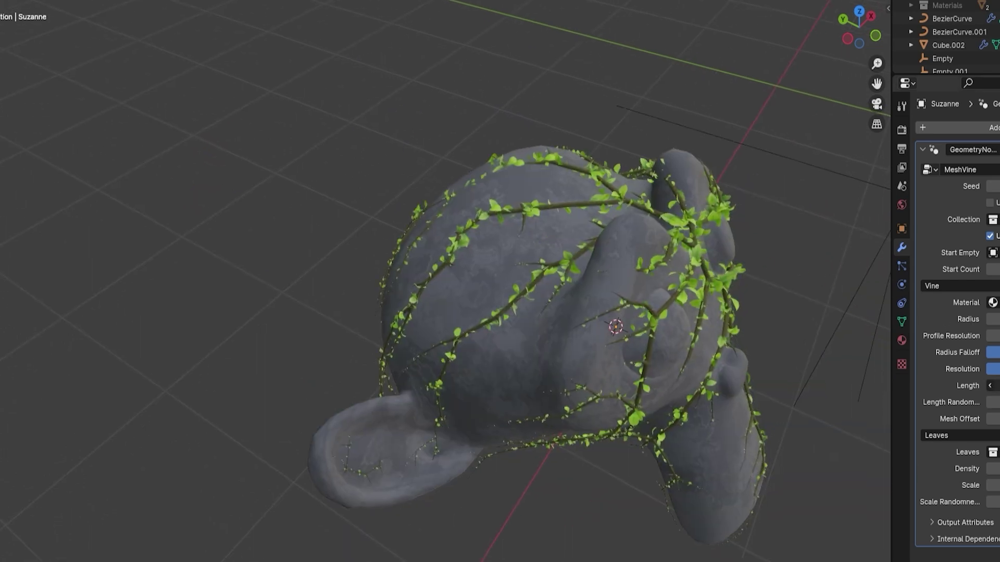
{"action": "left_click_drag", "start_coordinate": [998, 386], "coordinate": [981, 385]}
{"action": "left_click_drag", "start_coordinate": [998, 386], "coordinate": [990, 385]}
{"action": "middle_click_drag", "start_coordinate": [652, 279], "coordinate": [704, 105]}
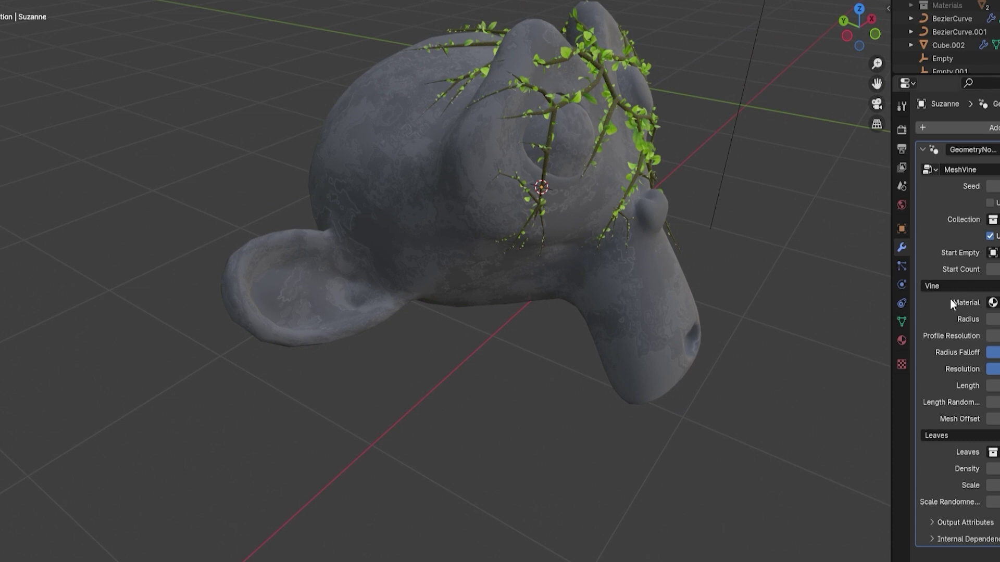
{"action": "middle_click_drag", "start_coordinate": [641, 111], "coordinate": [604, 138]}
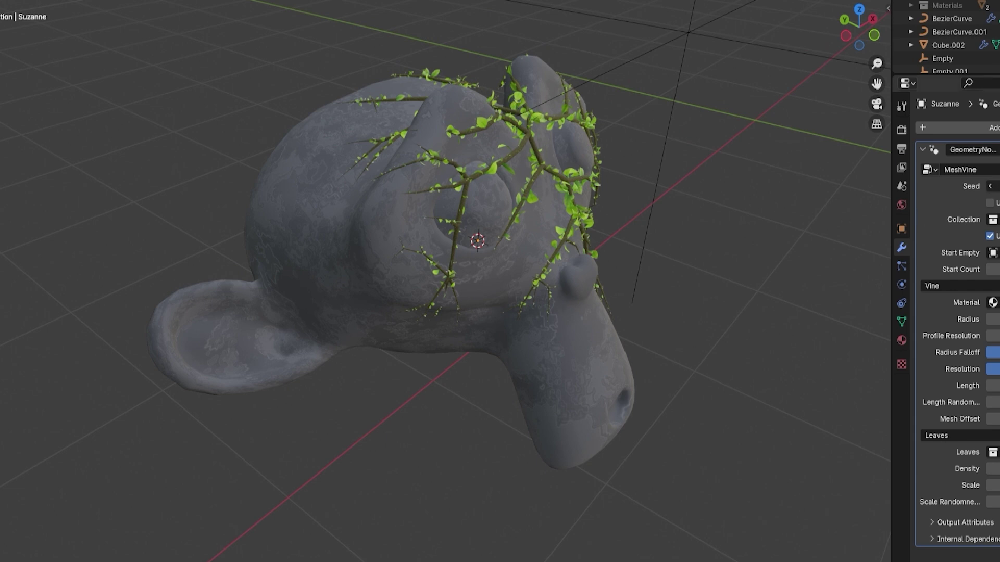
Change the seed of the monkey head's vines for a different branching pattern and set their length to 5
{"action": "left_click", "coordinate": [997, 186]}
{"action": "left_click", "coordinate": [997, 186]}
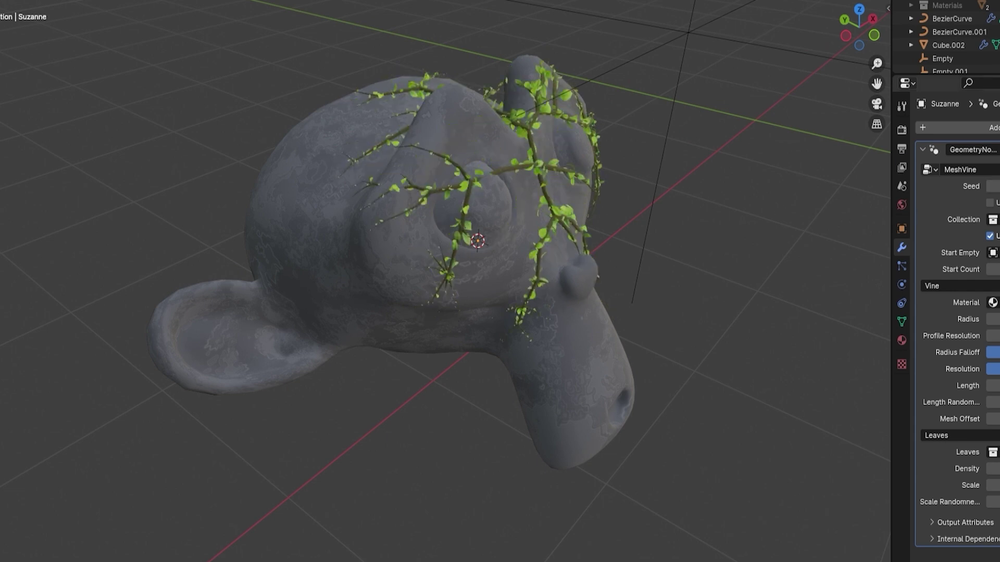
{"action": "middle_click_drag", "start_coordinate": [642, 291], "coordinate": [726, 268]}
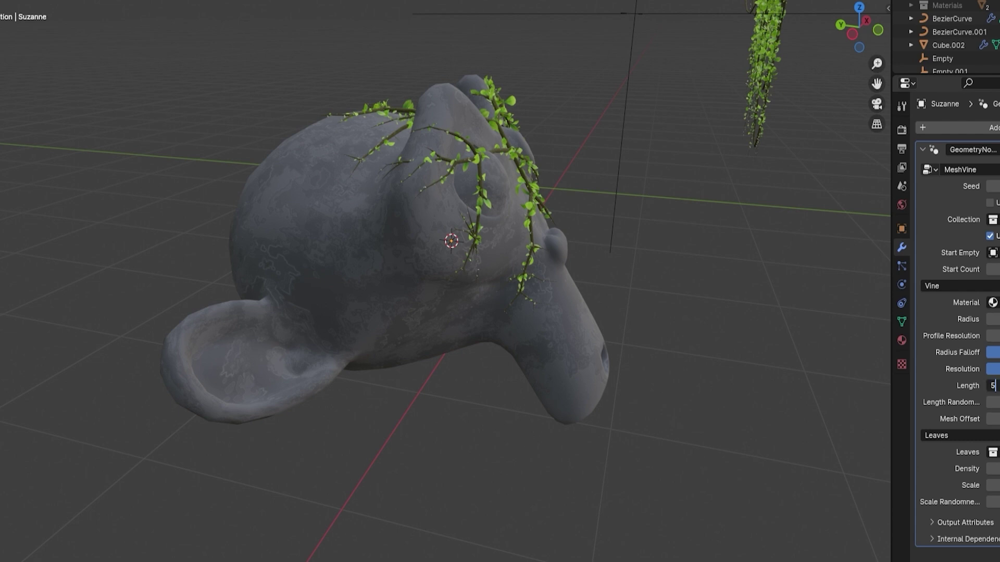
{"action": "key", "text": "Return"}
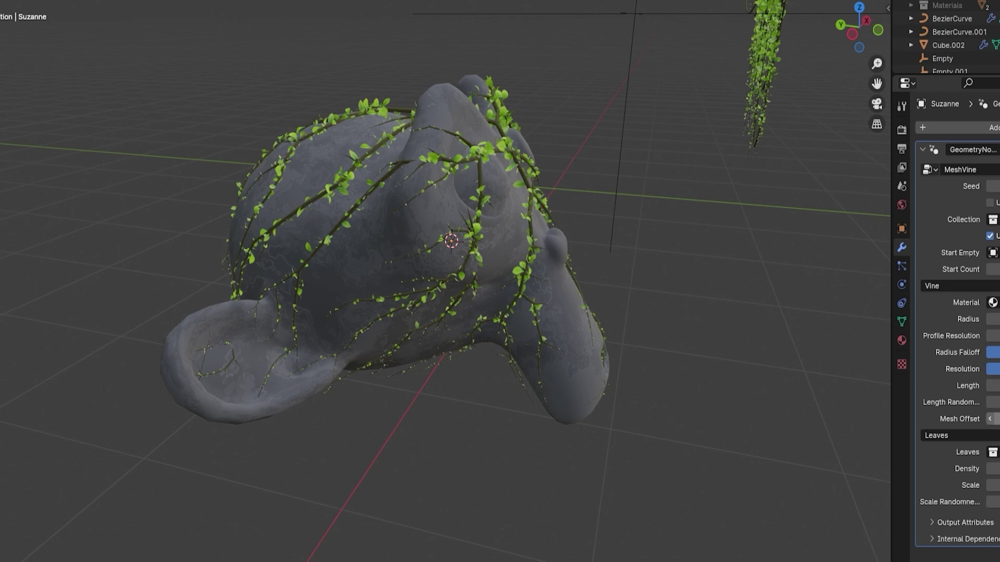
Try a large mesh offset that lifts the vines off the monkey head, and reduce it to keep them close to the surface
{"action": "left_click_drag", "start_coordinate": [991, 419], "coordinate": [999, 419]}
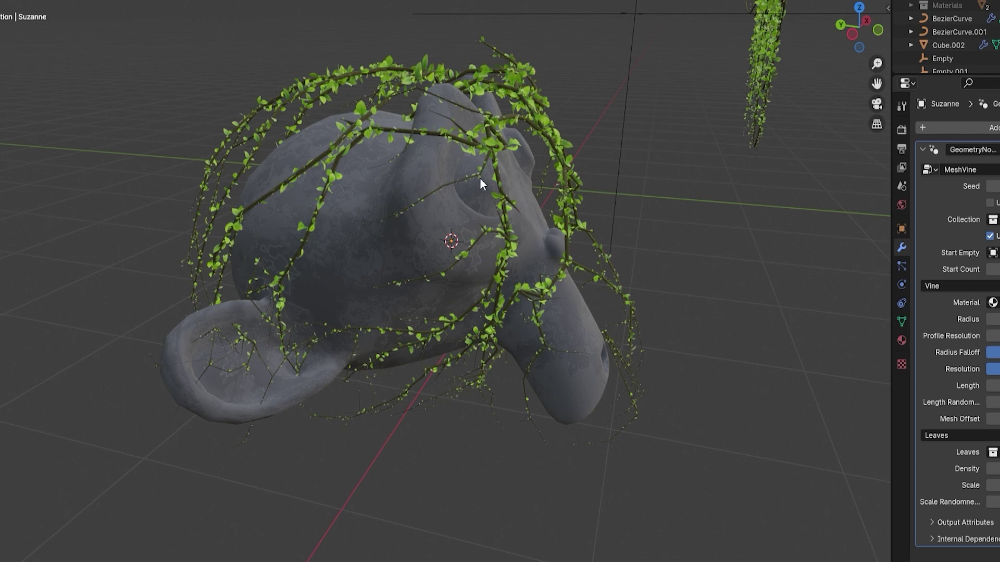
{"action": "middle_click_drag", "start_coordinate": [557, 227], "coordinate": [596, 216]}
{"action": "middle_click_drag", "start_coordinate": [609, 253], "coordinate": [616, 174]}
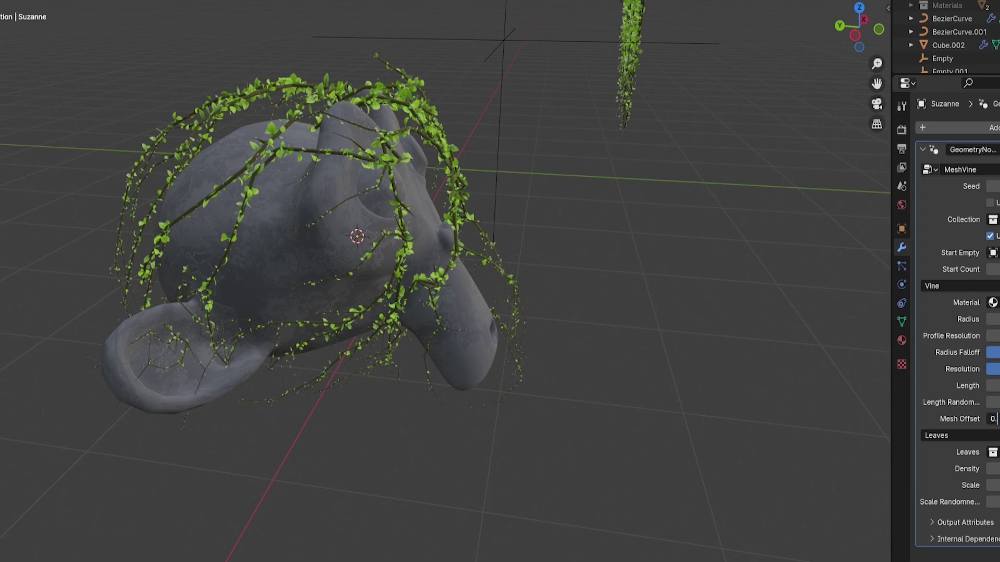
{"action": "middle_click_drag", "start_coordinate": [573, 292], "coordinate": [460, 213]}
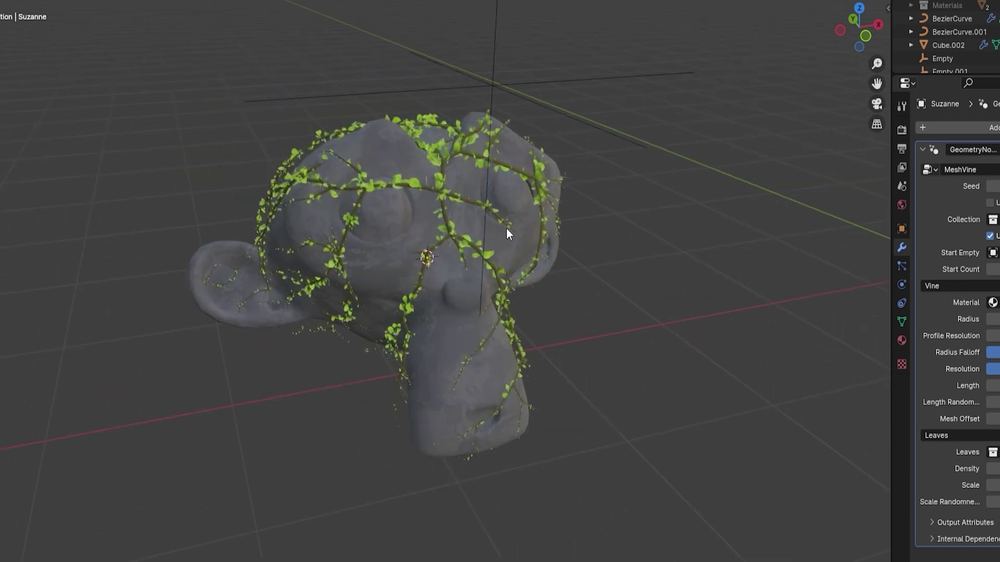
Bring the vine-covered archway into view and switch the viewport to rendered shading
{"action": "scroll", "coordinate": [521, 224], "scroll_direction": "down", "scroll_amount": 3}
{"action": "scroll", "coordinate": [469, 199], "scroll_direction": "up", "scroll_amount": 1}
{"action": "middle_click_drag", "start_coordinate": [224, 237], "coordinate": [614, 216], "text": "shift"}
{"action": "scroll", "coordinate": [521, 224], "scroll_direction": "down", "scroll_amount": 3}
{"action": "middle_click_drag", "start_coordinate": [328, 250], "coordinate": [466, 244], "text": "shift"}
{"action": "scroll", "coordinate": [467, 243], "scroll_direction": "up", "scroll_amount": 1}
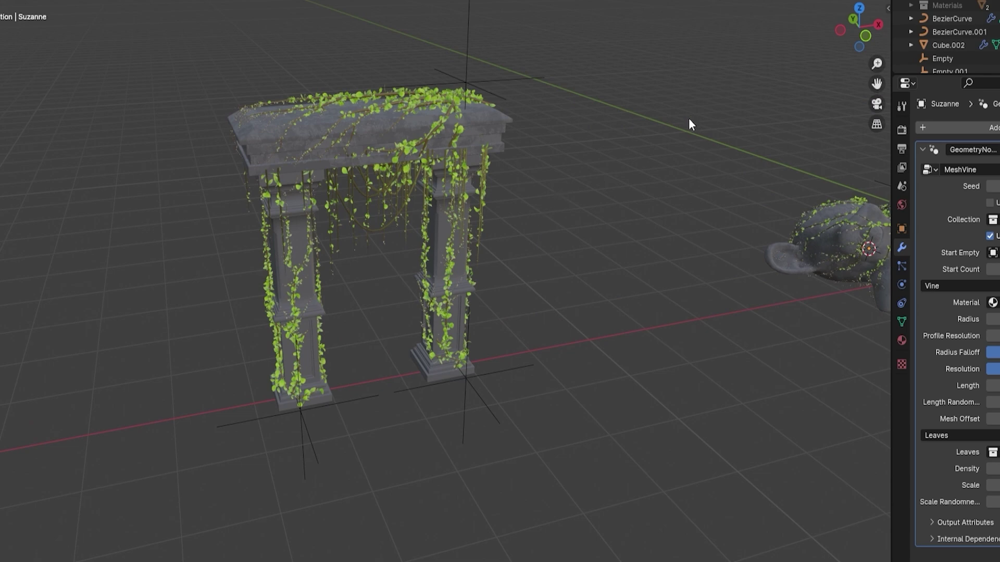
{"action": "key", "text": "z"}
{"action": "scroll", "coordinate": [568, 111], "scroll_direction": "up", "scroll_amount": 3}
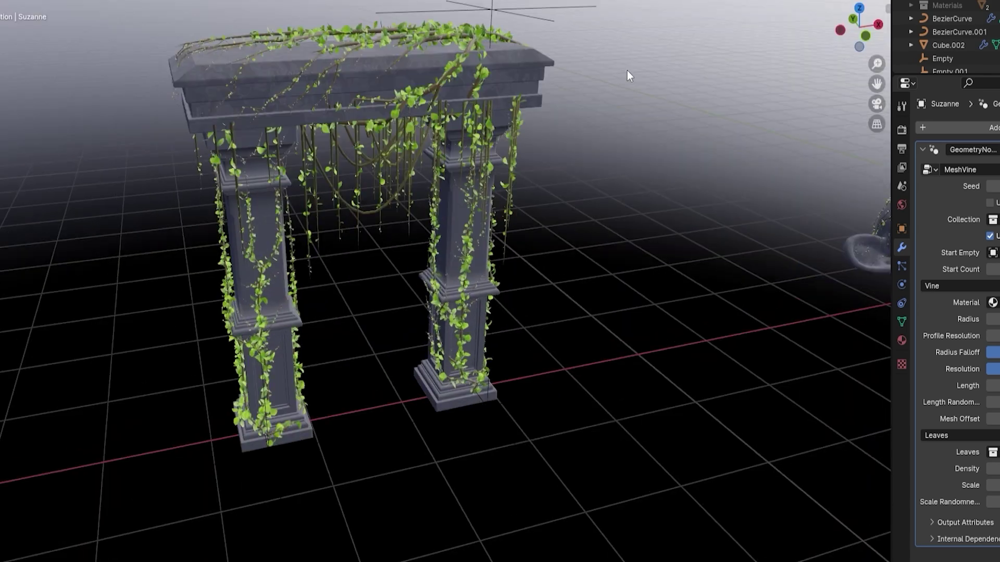
Hide the viewport overlays and frame the archway, monkey head and stepped slab together
{"action": "key", "text": "shift+alt+z"}
{"action": "middle_click_drag", "start_coordinate": [422, 204], "coordinate": [627, 247]}
{"action": "scroll", "coordinate": [707, 232], "scroll_direction": "down", "scroll_amount": 3}
{"action": "middle_click_drag", "start_coordinate": [504, 243], "coordinate": [452, 227]}
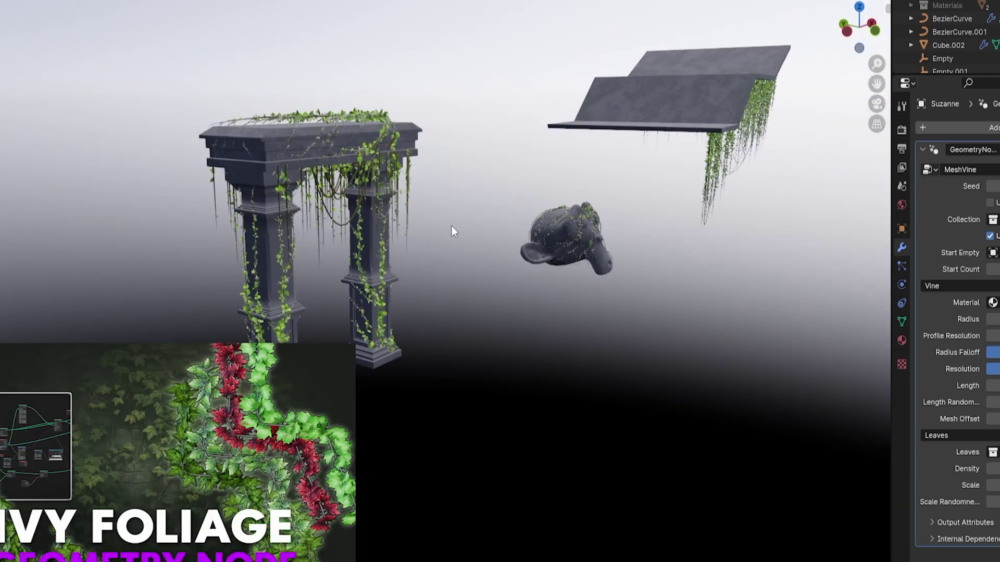